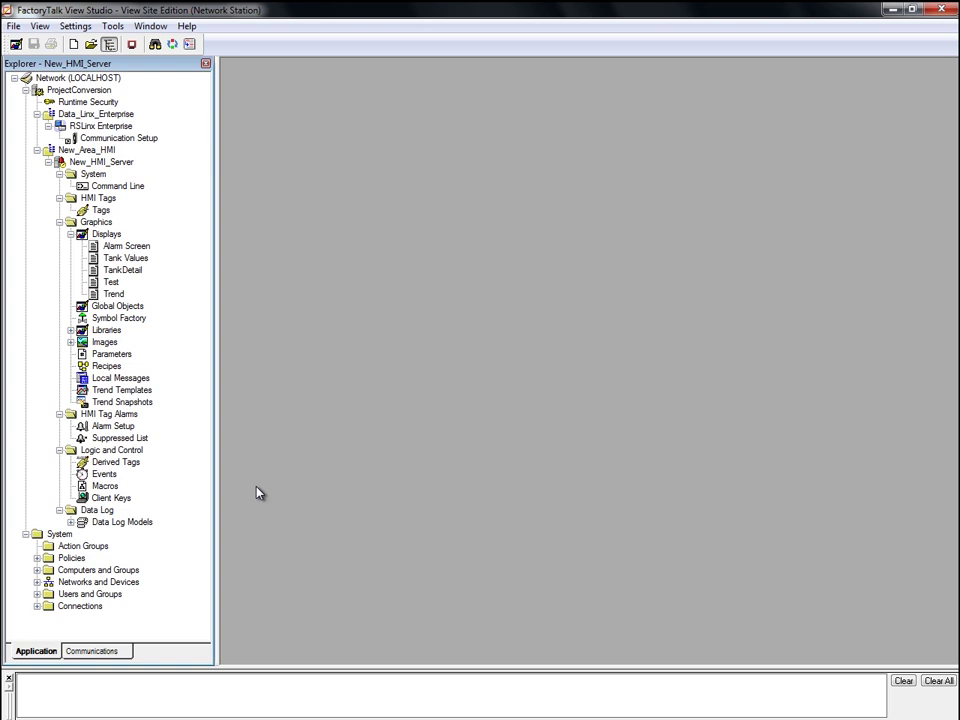
# - Open the Tank Values display, inspect Tank 1's Capacity tag, then close the display
pyautogui.click(131, 259)
pyautogui.doubleClick(131, 259)
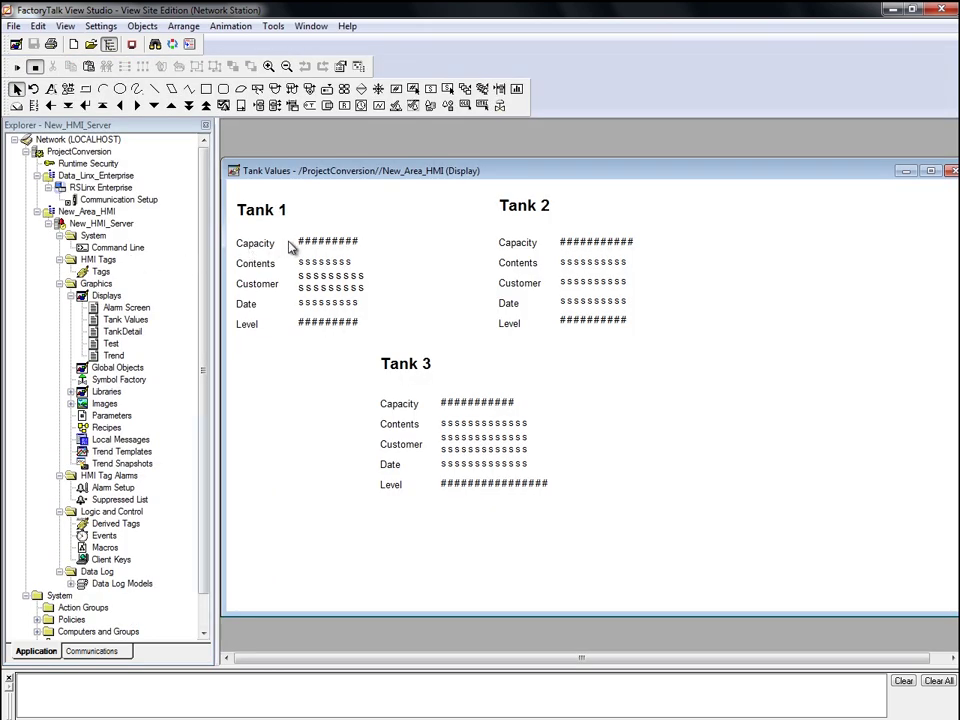
pyautogui.doubleClick(324, 248)
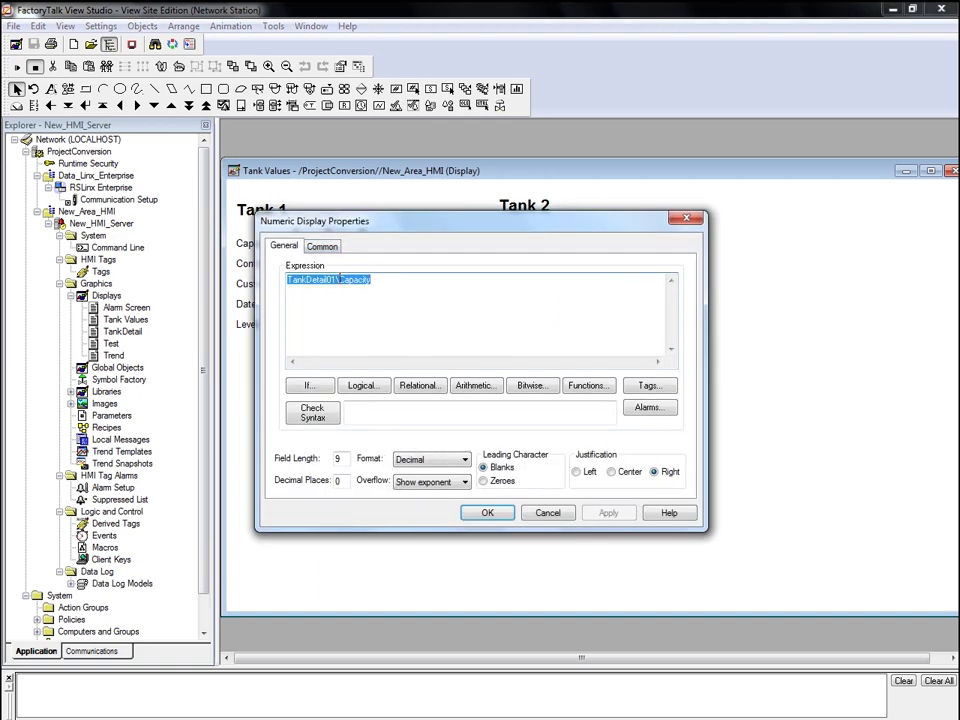
pyautogui.click(484, 515)
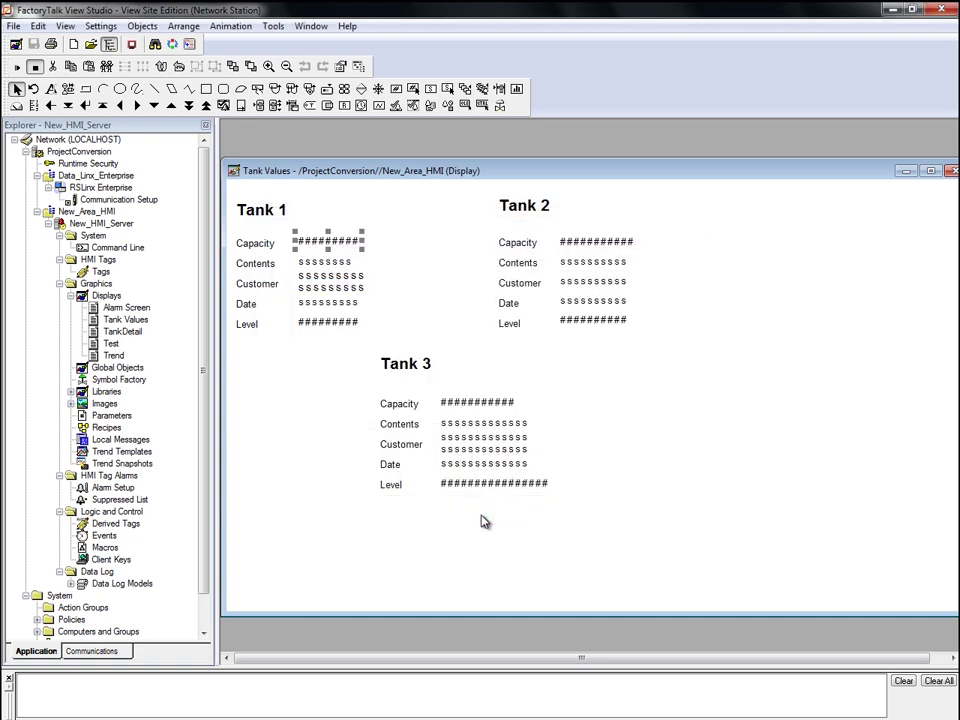
pyautogui.click(952, 171)
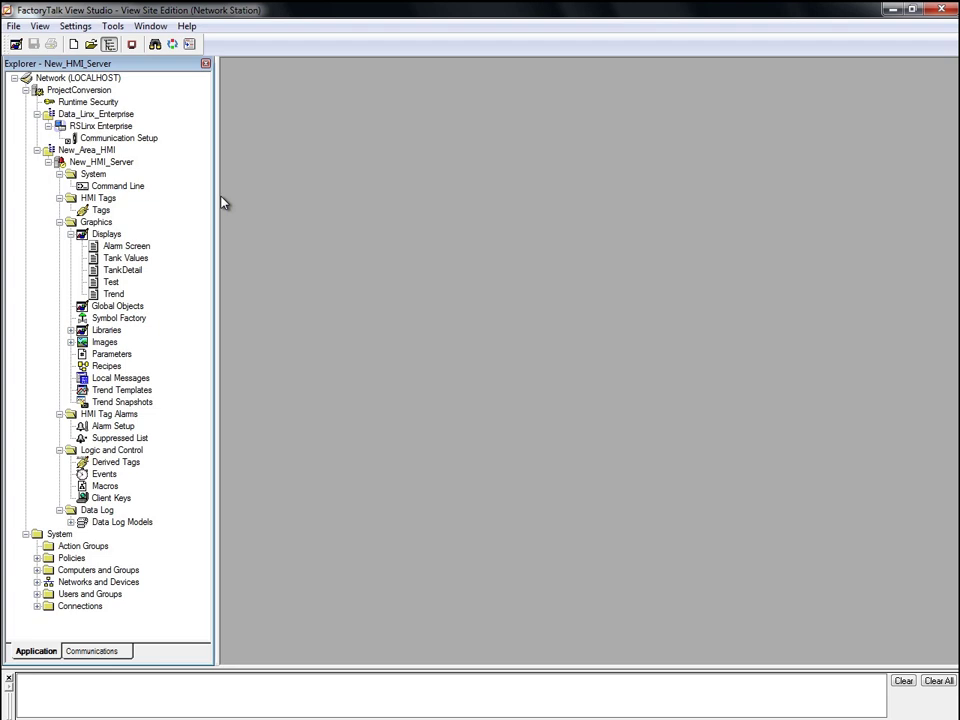
# - Start the Tag Import and Export Wizard for a CSV export of a Site Edition project
pyautogui.click(112, 30)
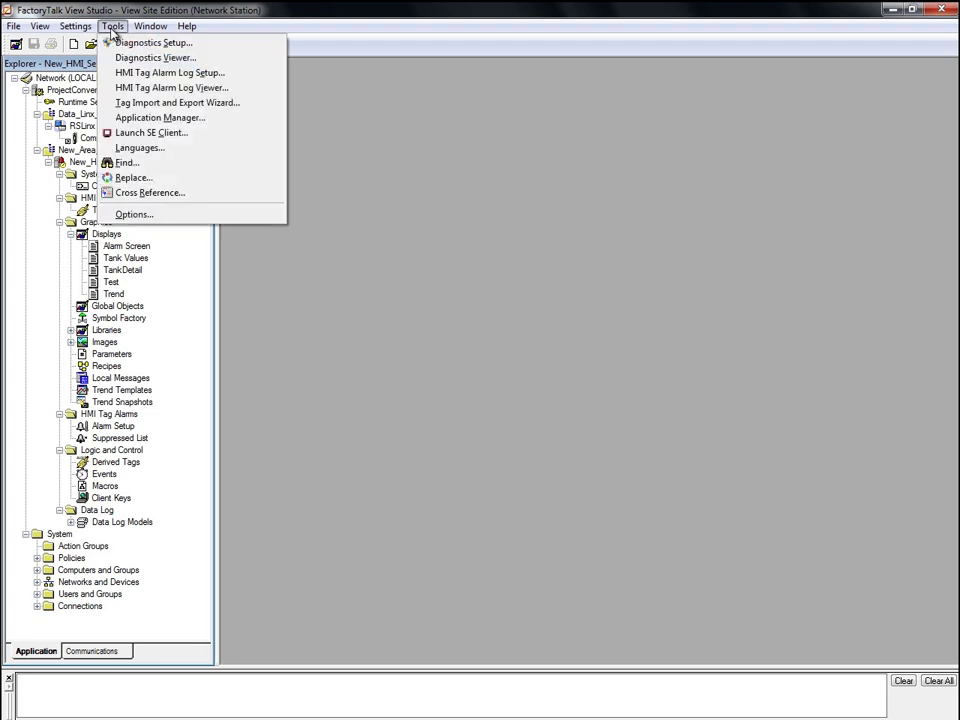
pyautogui.click(275, 108)
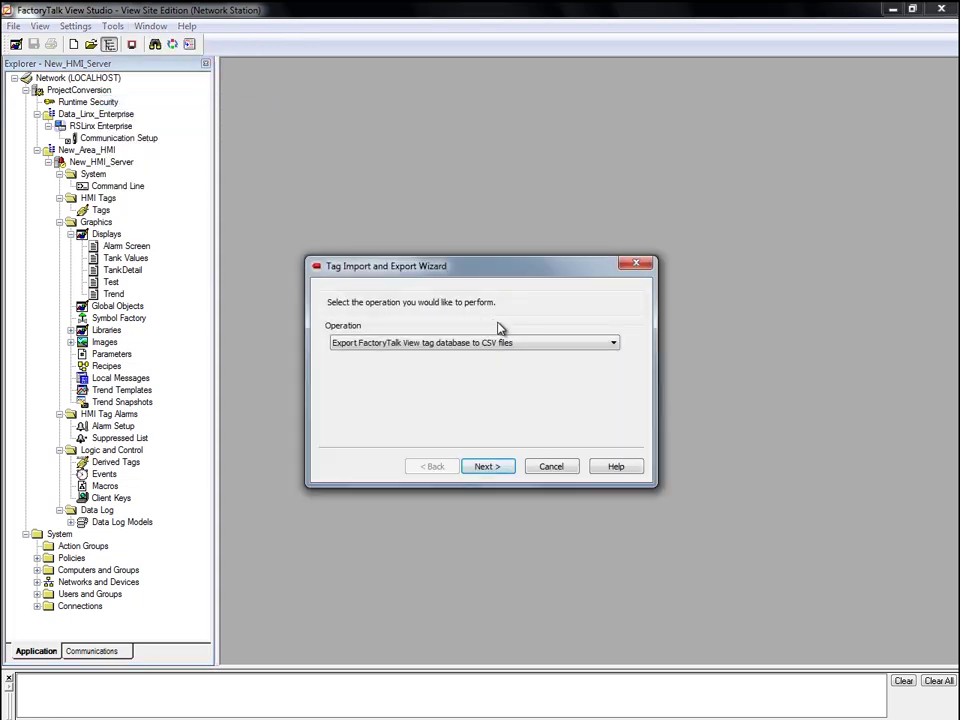
pyautogui.click(542, 346)
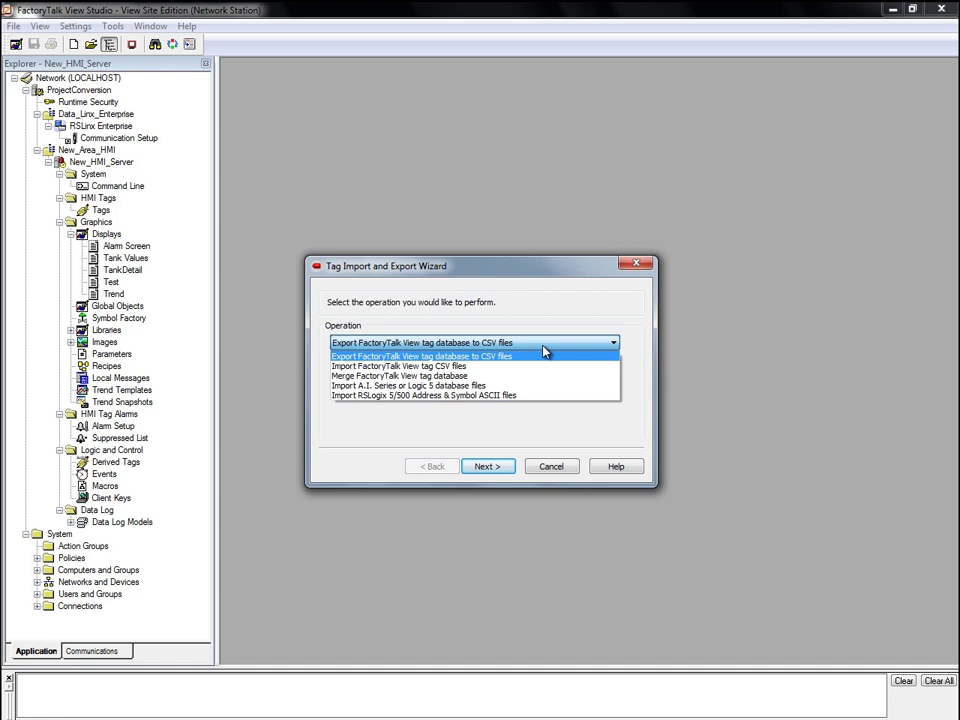
pyautogui.click(542, 347)
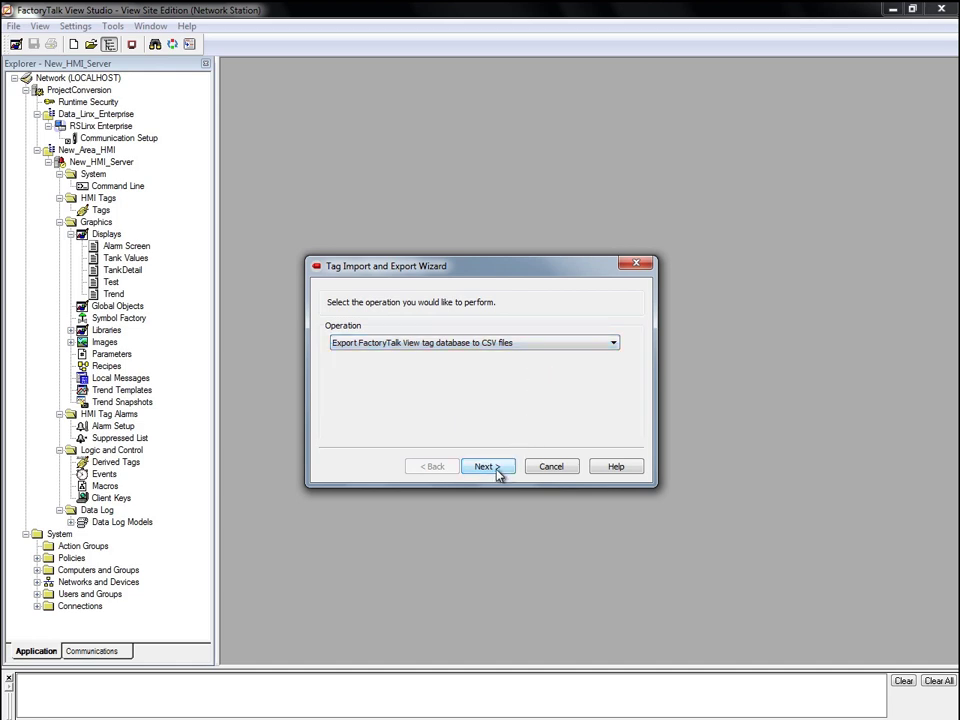
pyautogui.click(487, 467)
pyautogui.click(556, 342)
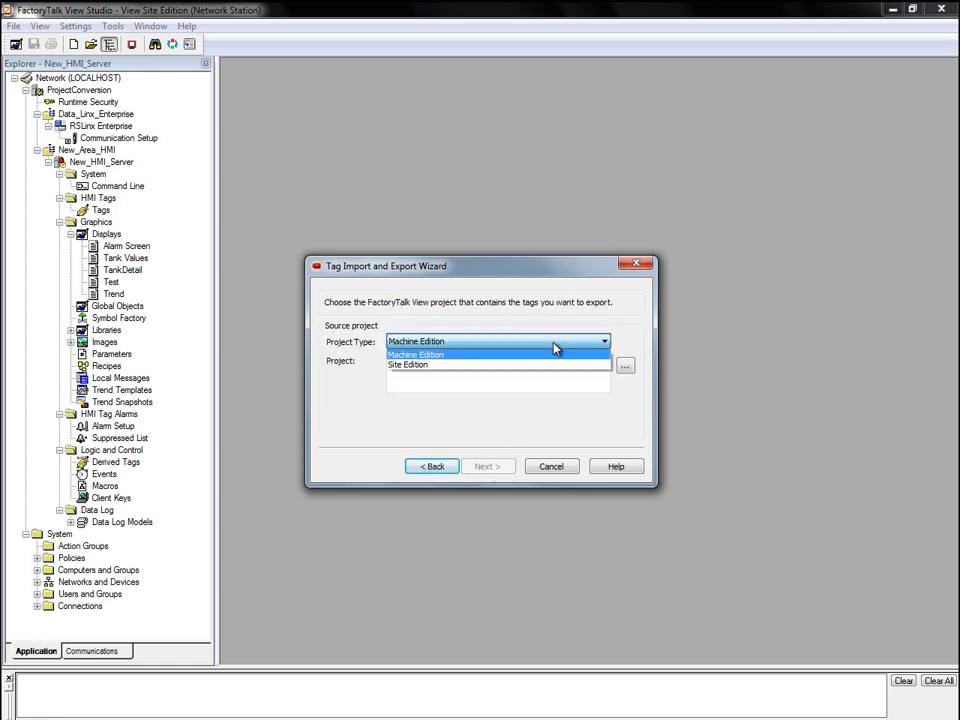
pyautogui.click(529, 364)
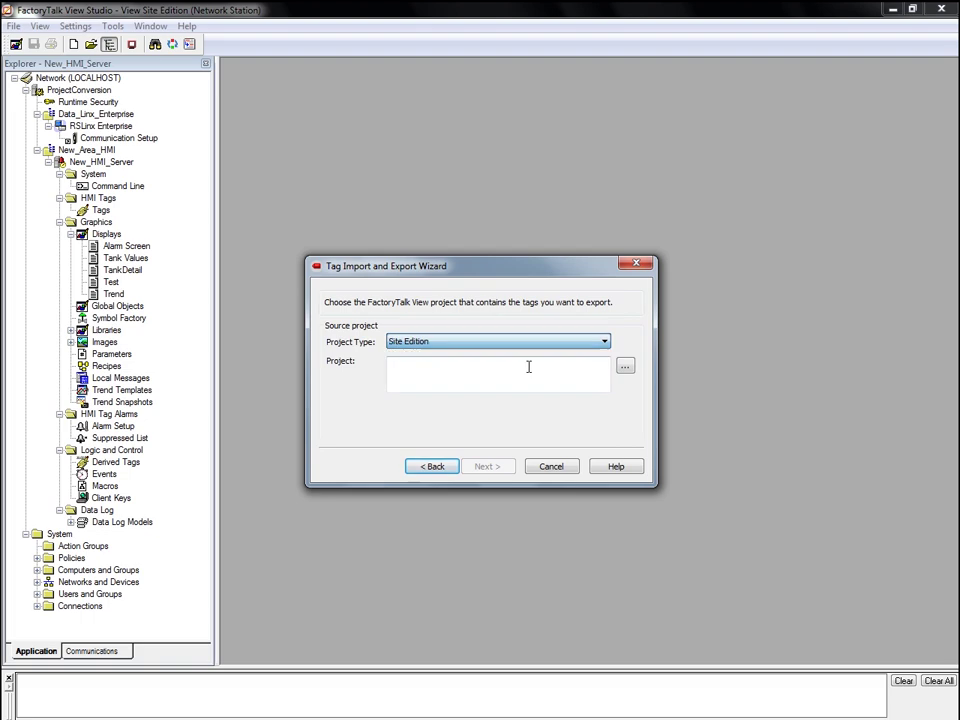
# - Pick New_HMI_Server.sed as the source and export its tags and alarms to CSV files
pyautogui.click(625, 368)
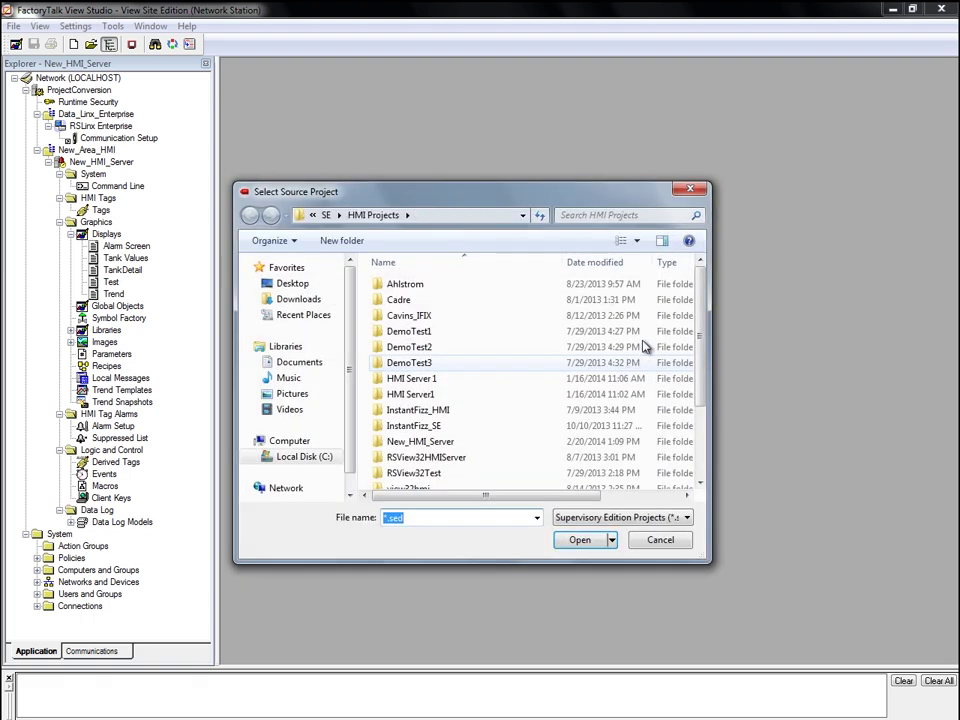
pyautogui.moveTo(697, 300); pyautogui.dragTo(697, 399)
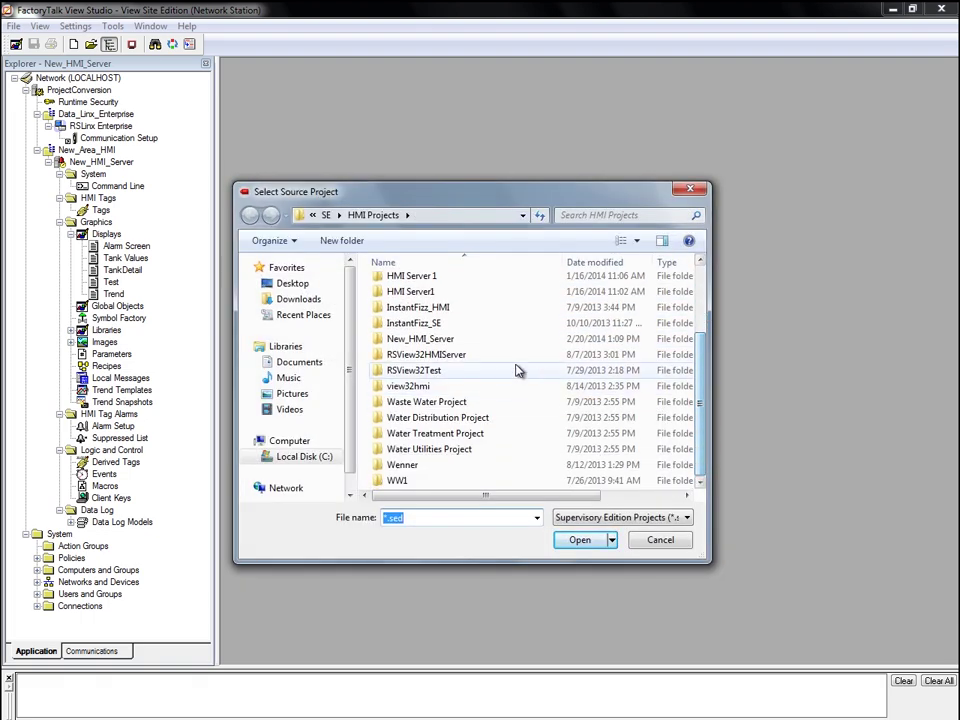
pyautogui.doubleClick(424, 338)
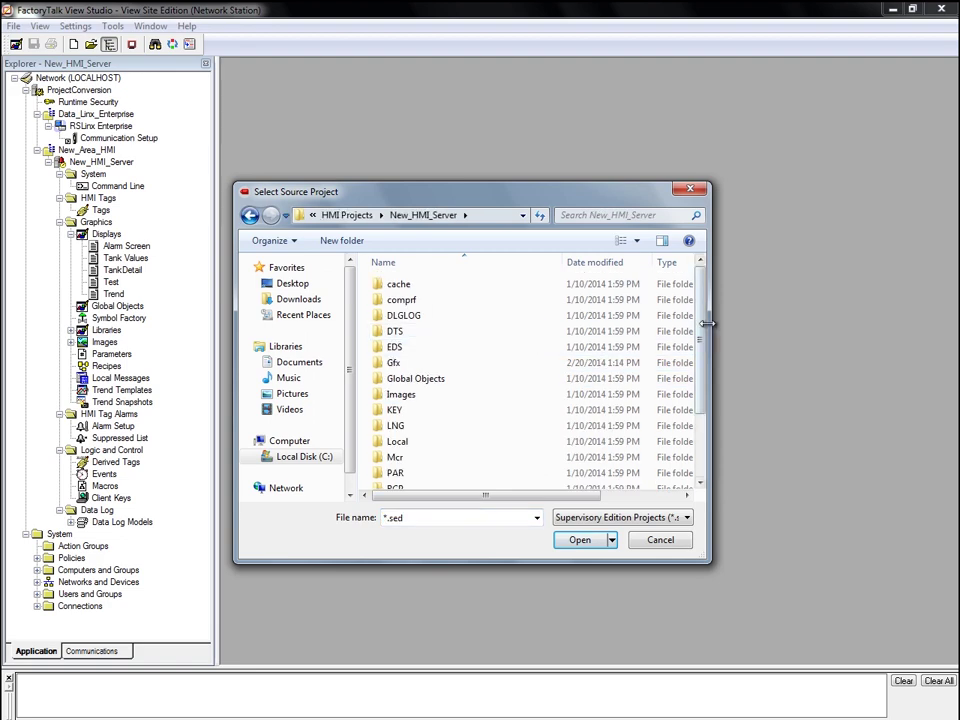
pyautogui.scroll(-2, 520, 380)
pyautogui.click(428, 481)
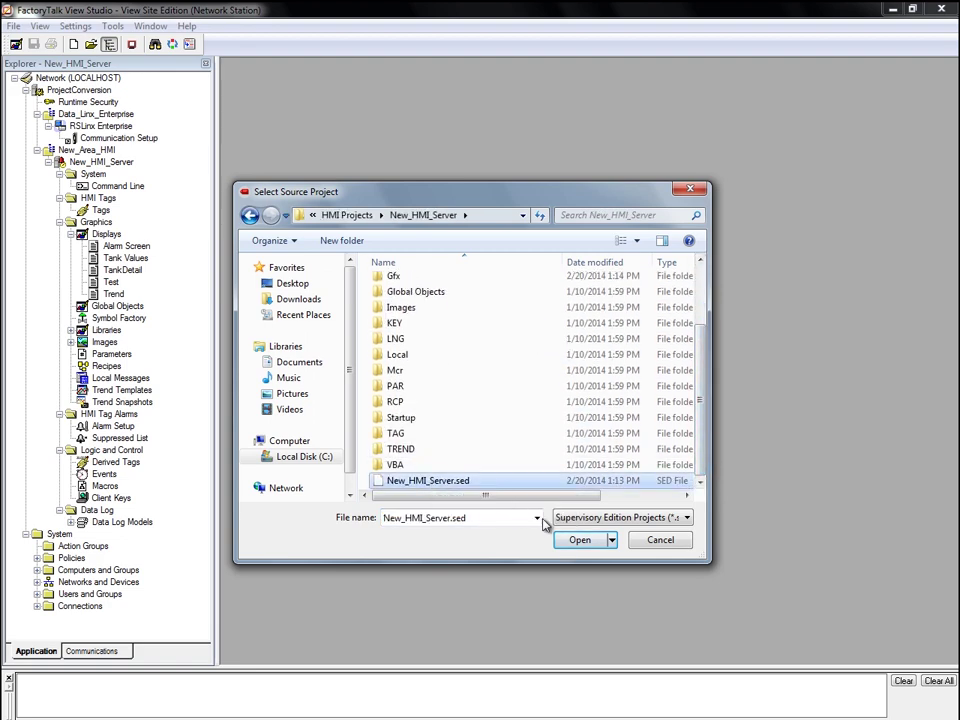
pyautogui.click(582, 541)
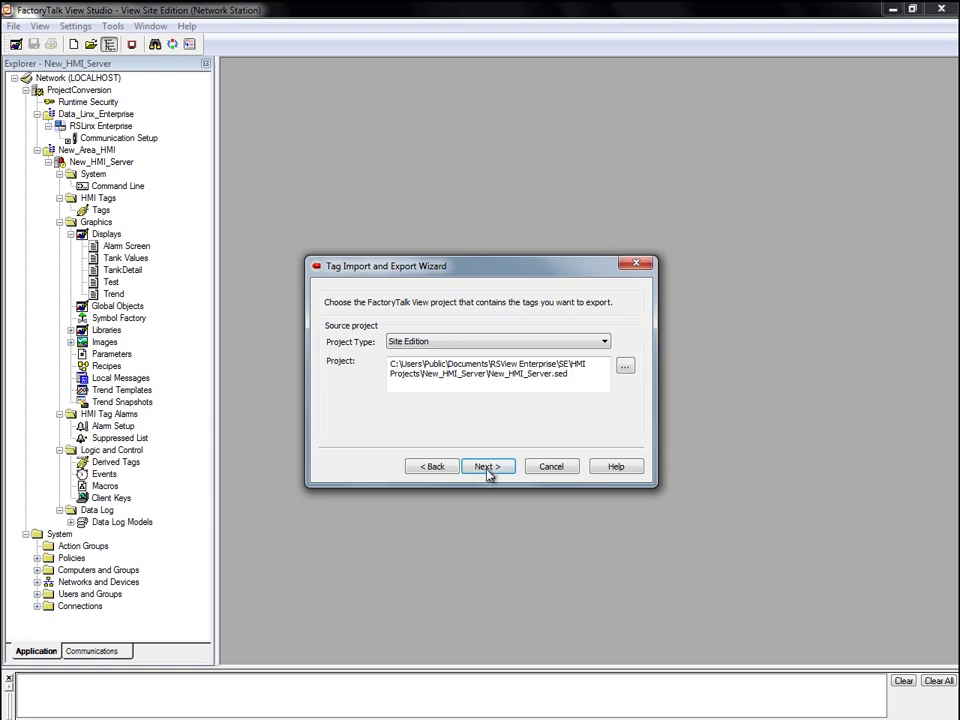
pyautogui.click(487, 468)
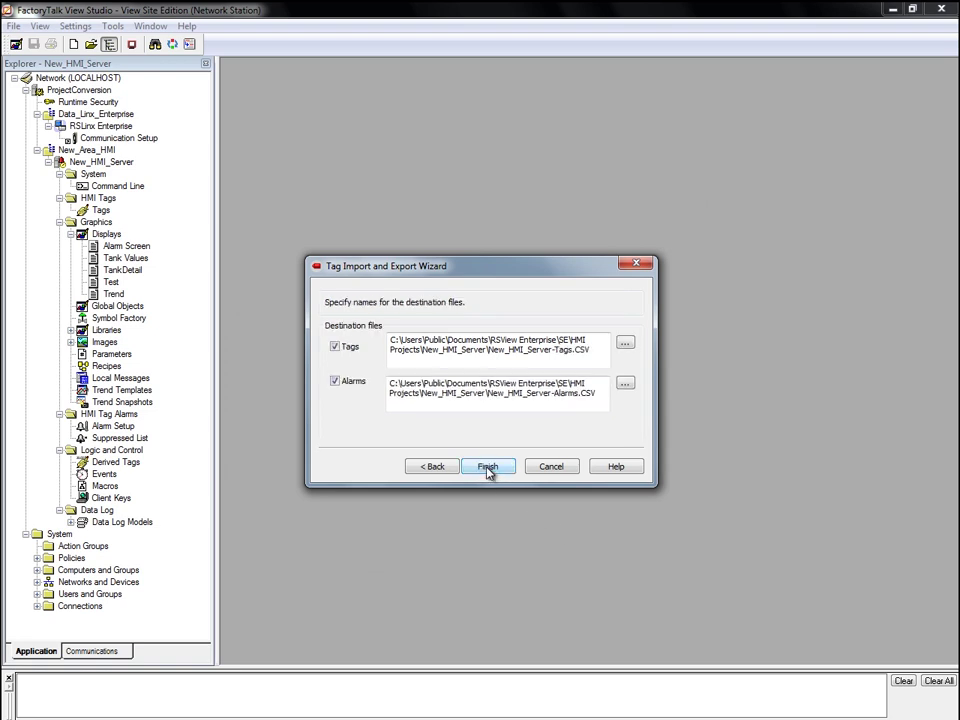
pyautogui.click(487, 467)
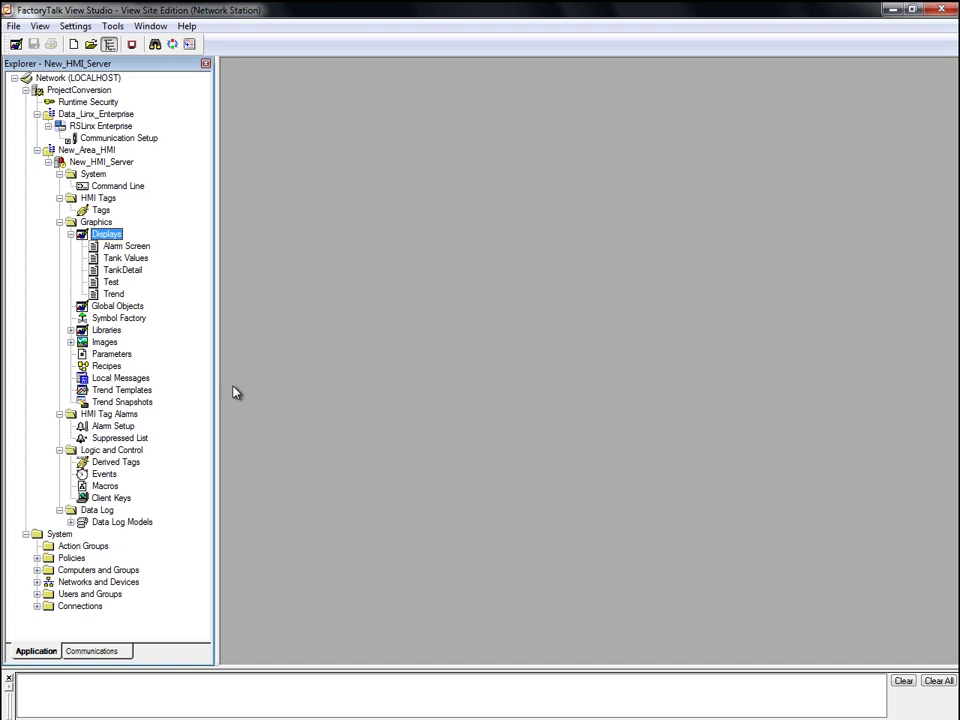
# - Start a graphics export from the Displays folder with only Tank Values selected
pyautogui.rightClick(112, 238)
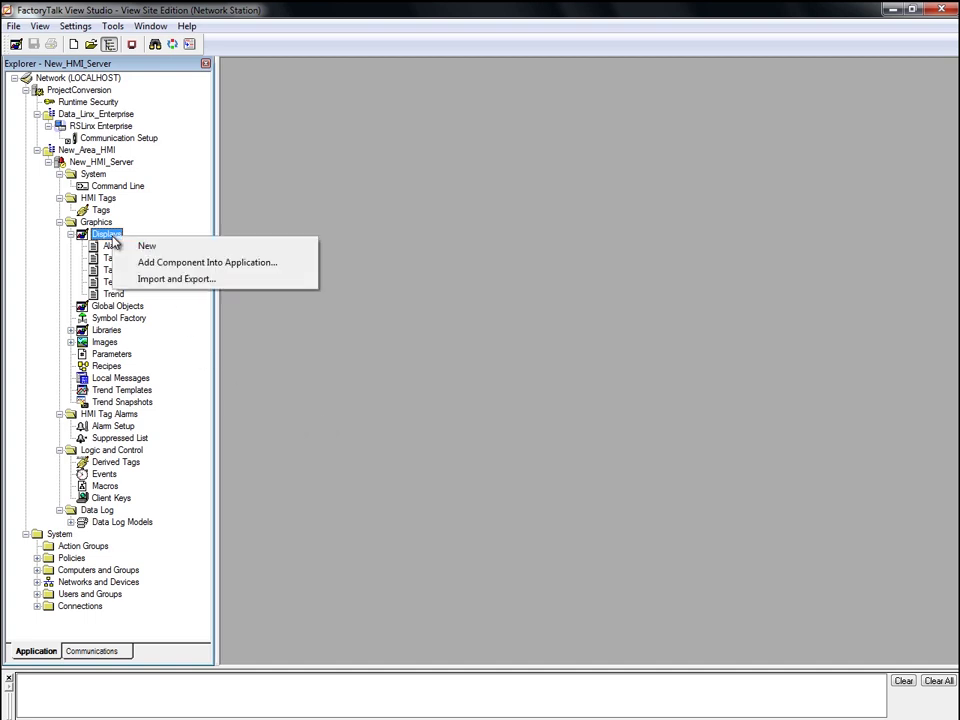
pyautogui.click(158, 284)
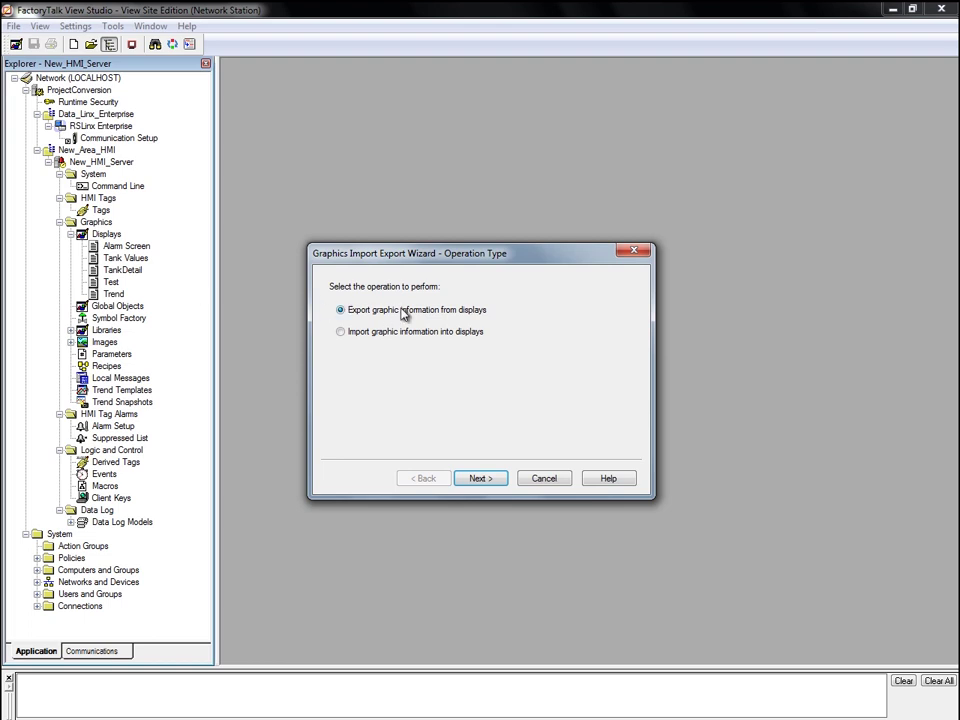
pyautogui.click(480, 479)
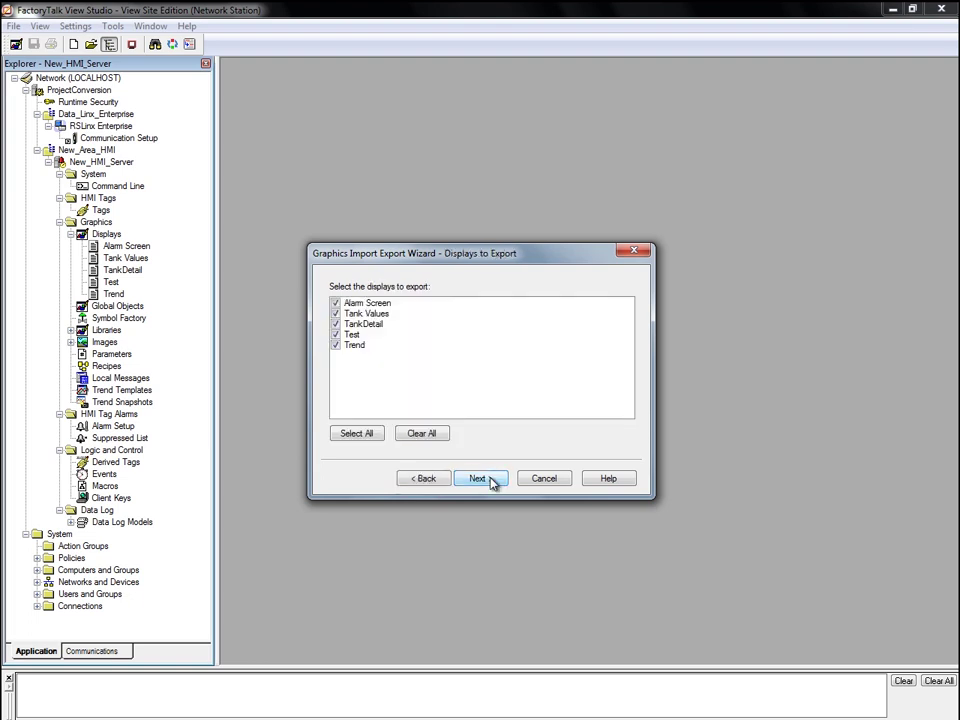
pyautogui.click(431, 437)
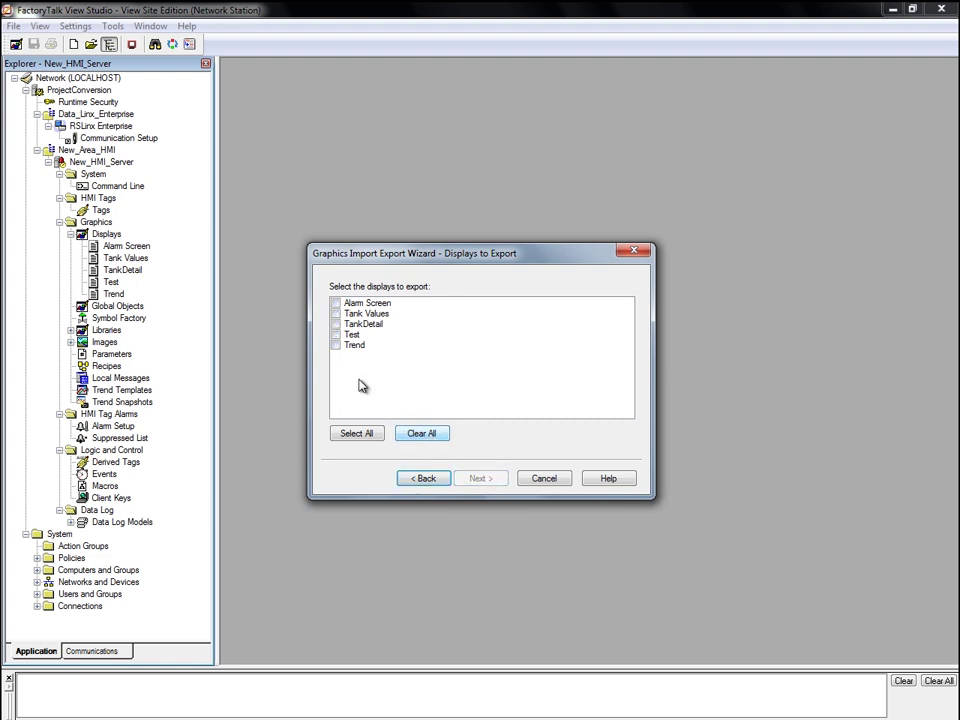
pyautogui.click(335, 314)
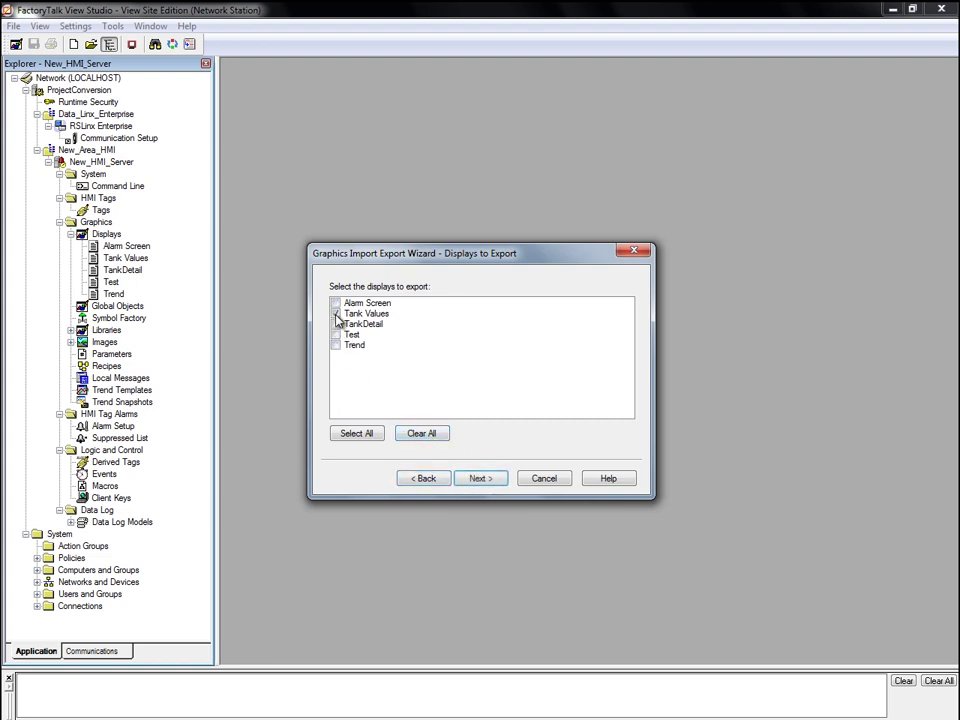
# - Export Tank Values.xml to the Desktop and close the DisplaysExport status notes
pyautogui.click(480, 480)
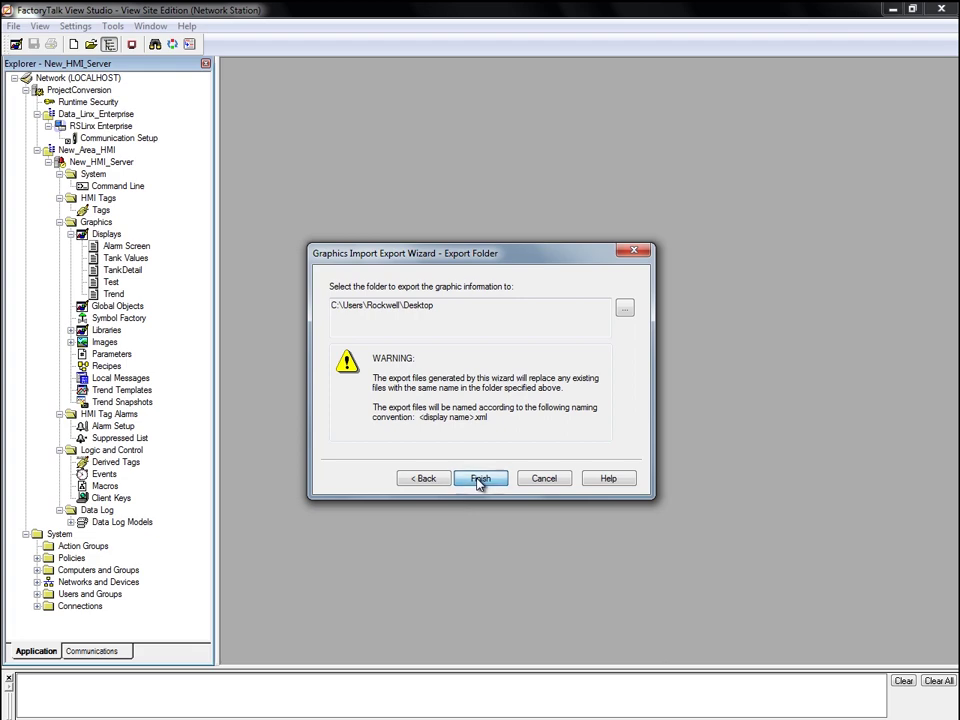
pyautogui.click(480, 480)
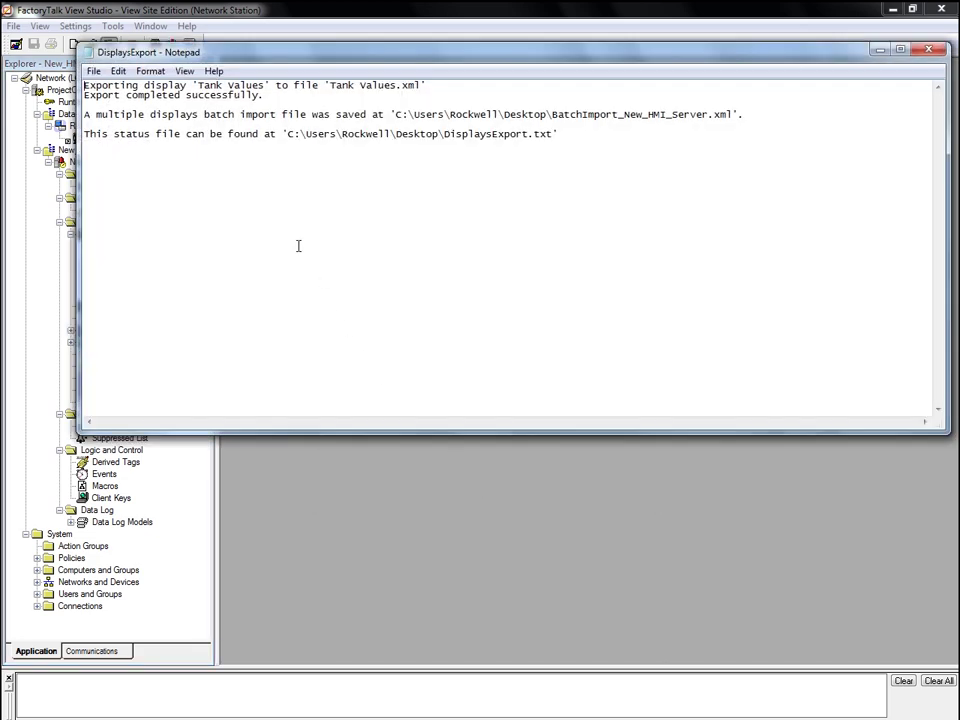
pyautogui.click(927, 51)
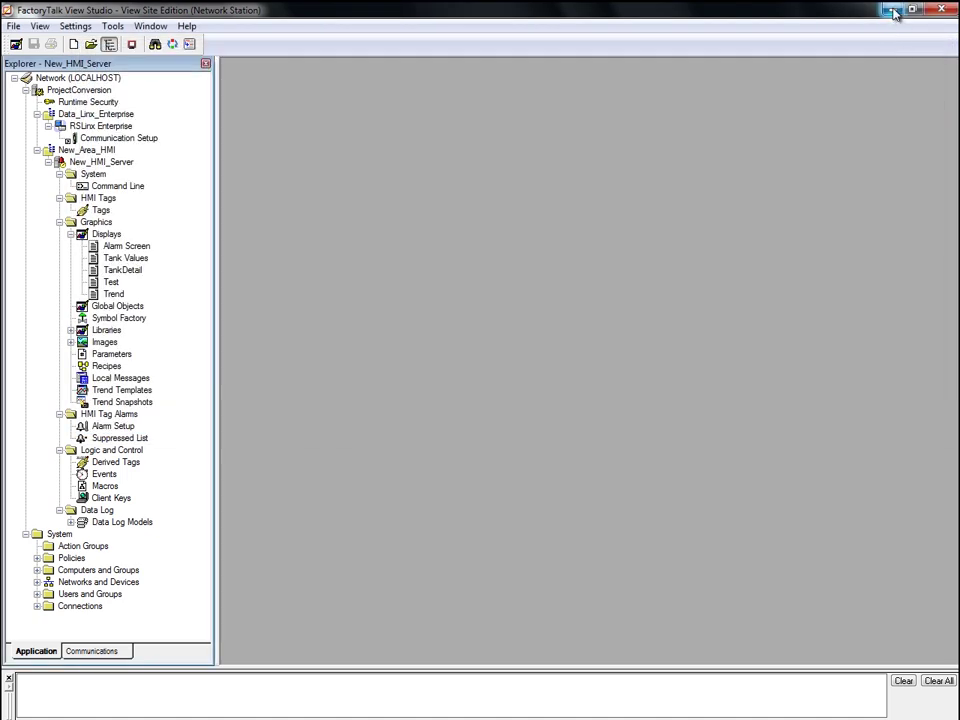
# - Minimize View Studio and launch the TCW tag conversion utility from the desktop
pyautogui.click(893, 11)
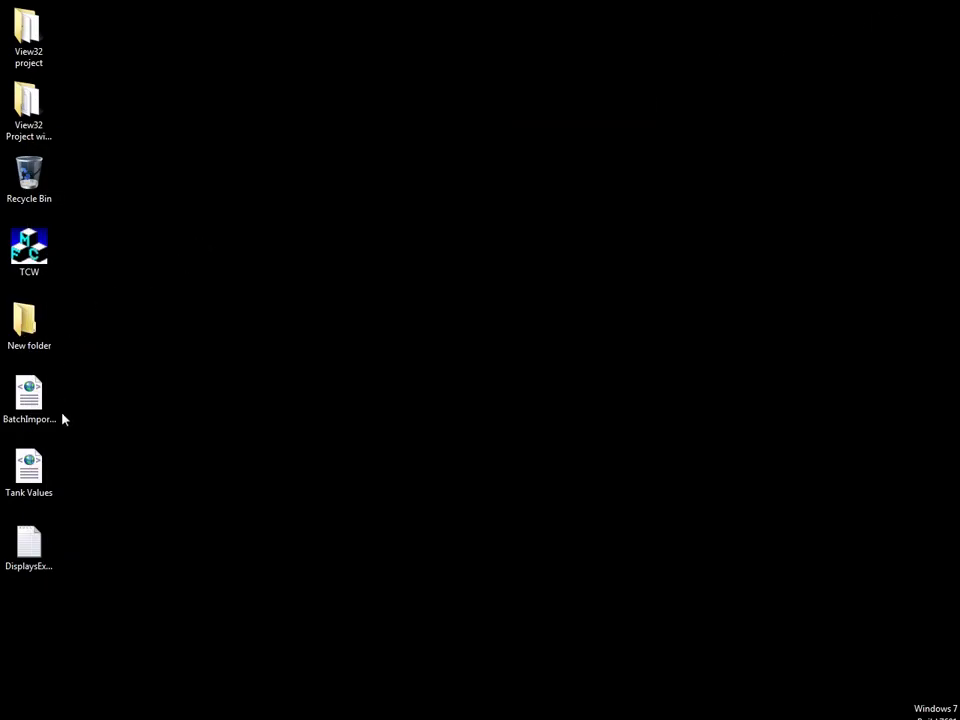
pyautogui.click(46, 262)
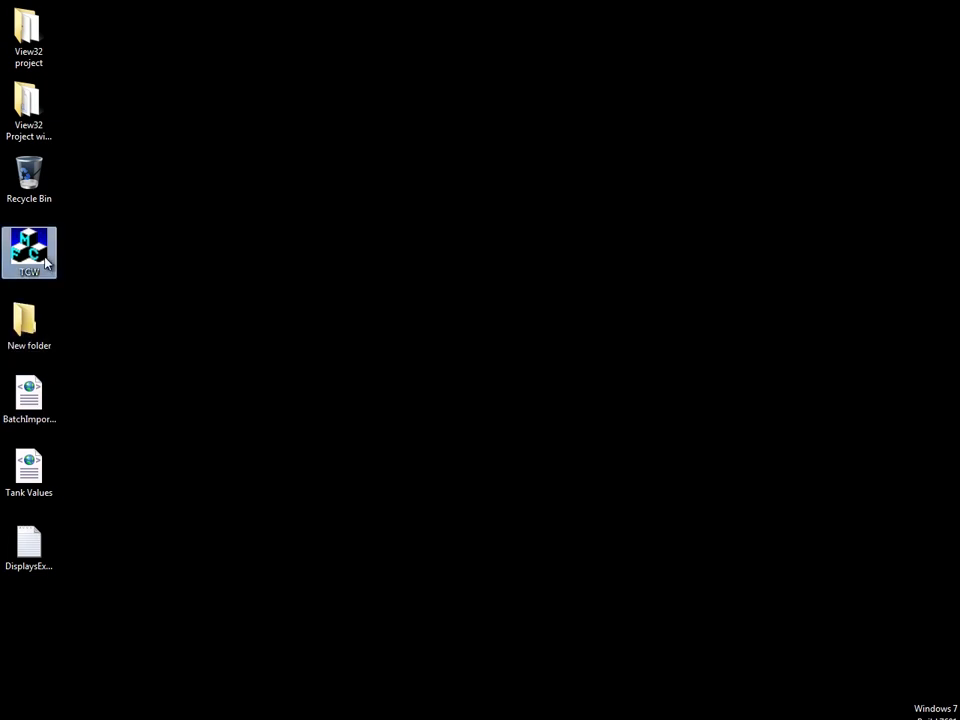
pyautogui.doubleClick(46, 262)
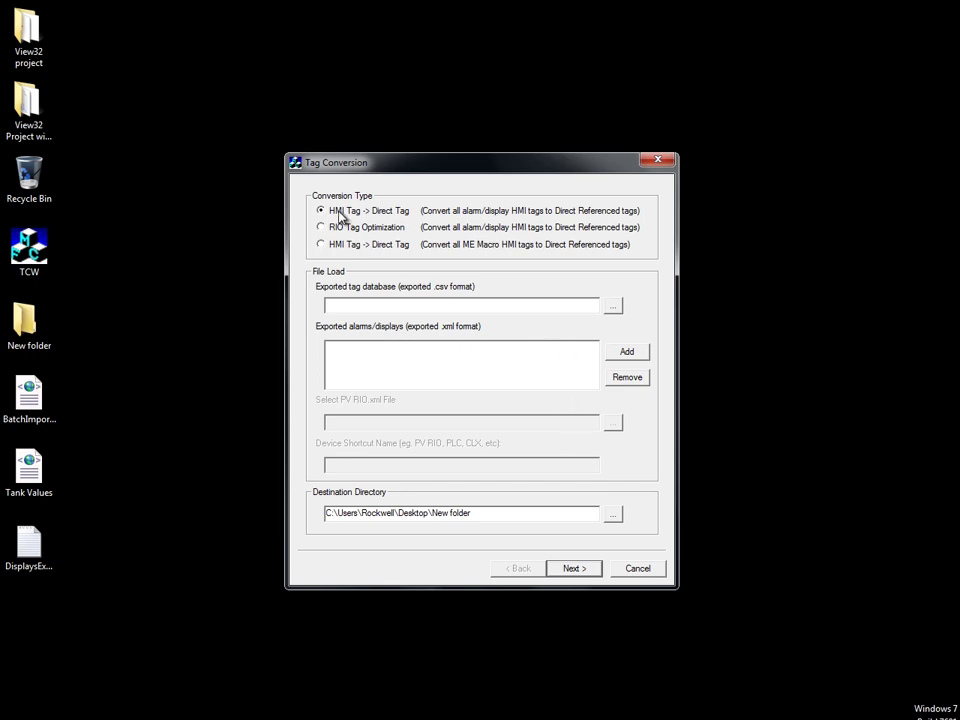
# - Browse for the exported tag database, navigating to C:\Users\Public\Public Documents
pyautogui.click(612, 305)
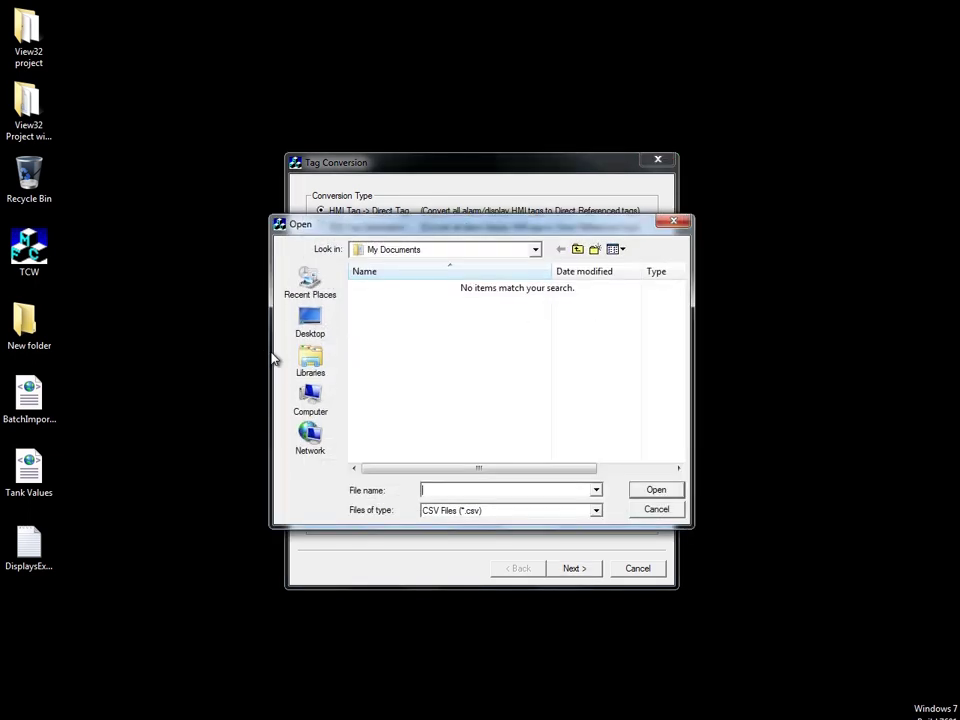
pyautogui.click(316, 334)
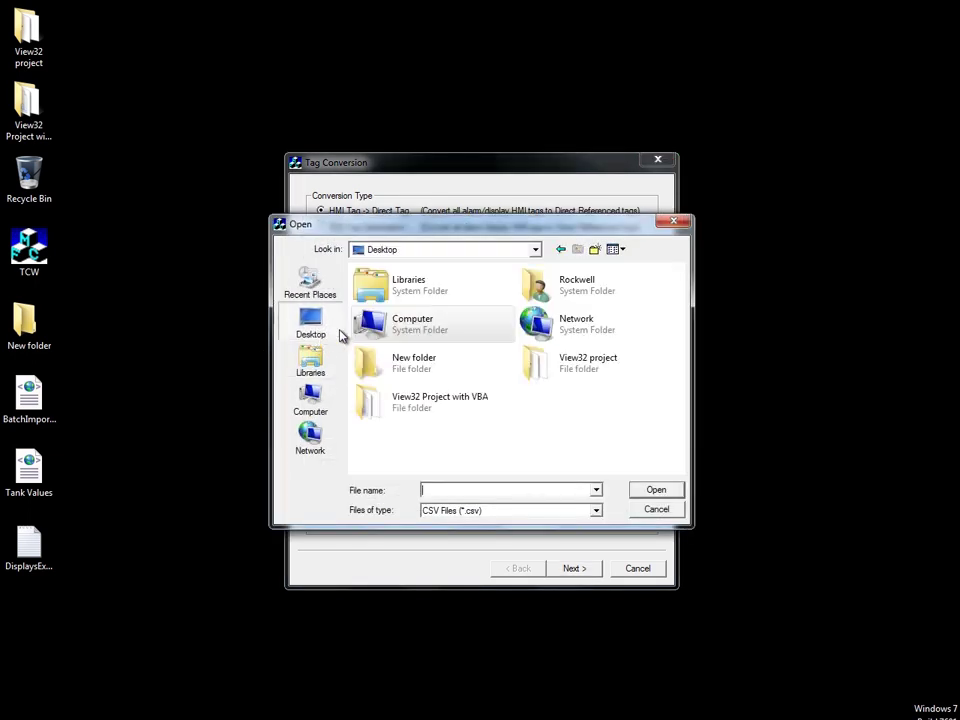
pyautogui.doubleClick(476, 339)
pyautogui.doubleClick(424, 314)
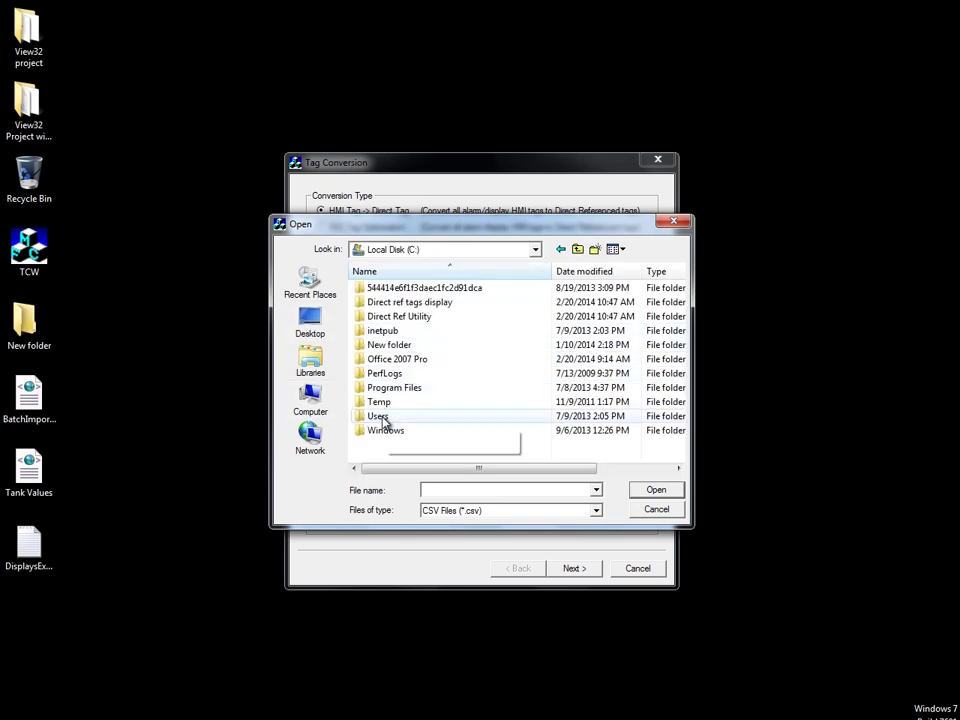
pyautogui.doubleClick(385, 417)
pyautogui.doubleClick(386, 302)
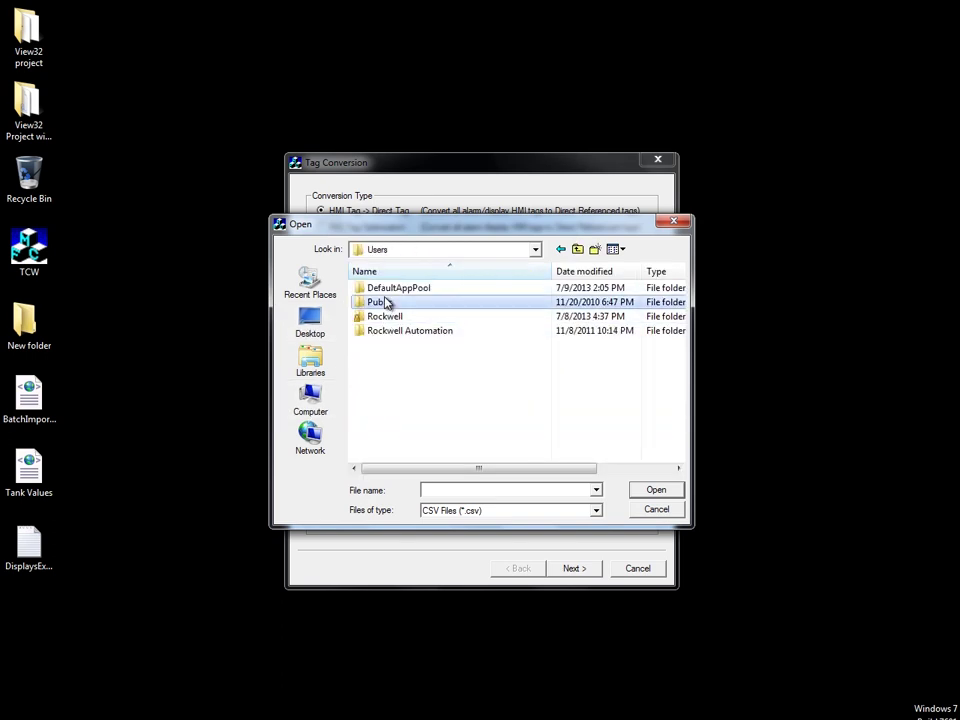
pyautogui.doubleClick(388, 290)
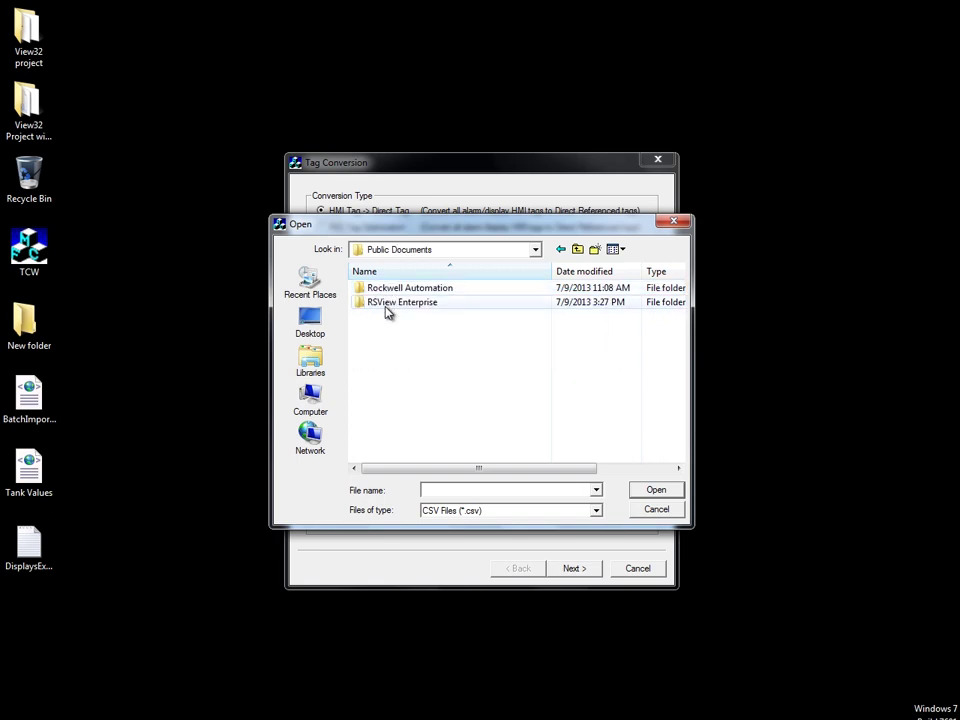
# - Load New_HMI_Server-Tags.CSV from RSView Enterprise\SE\HMI Projects\New_HMI_Server as the tag database
pyautogui.doubleClick(389, 303)
pyautogui.doubleClick(374, 332)
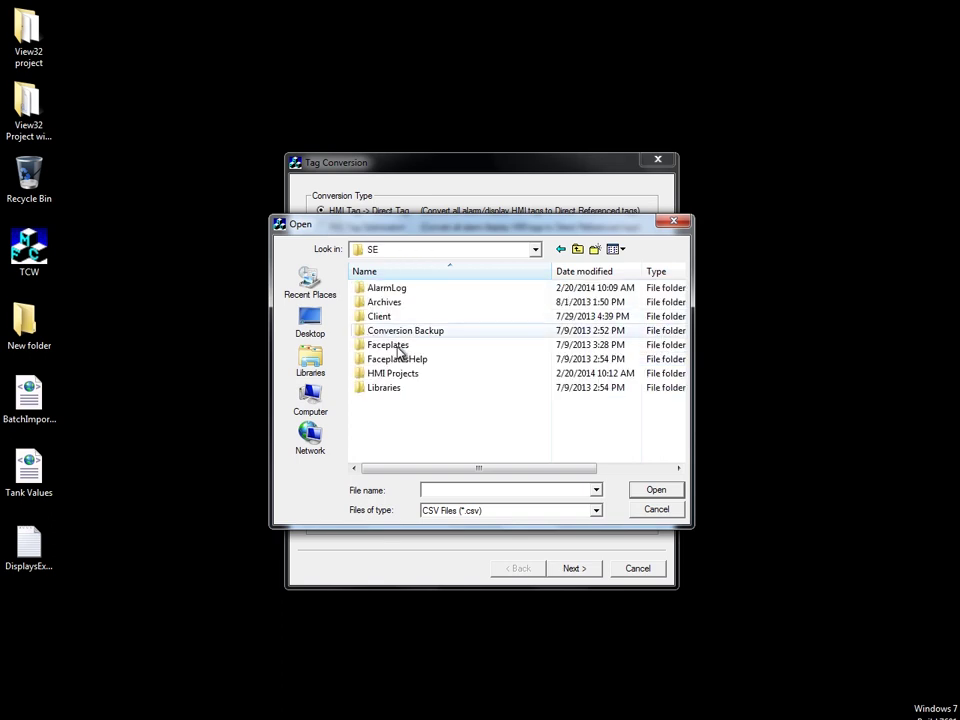
pyautogui.doubleClick(403, 375)
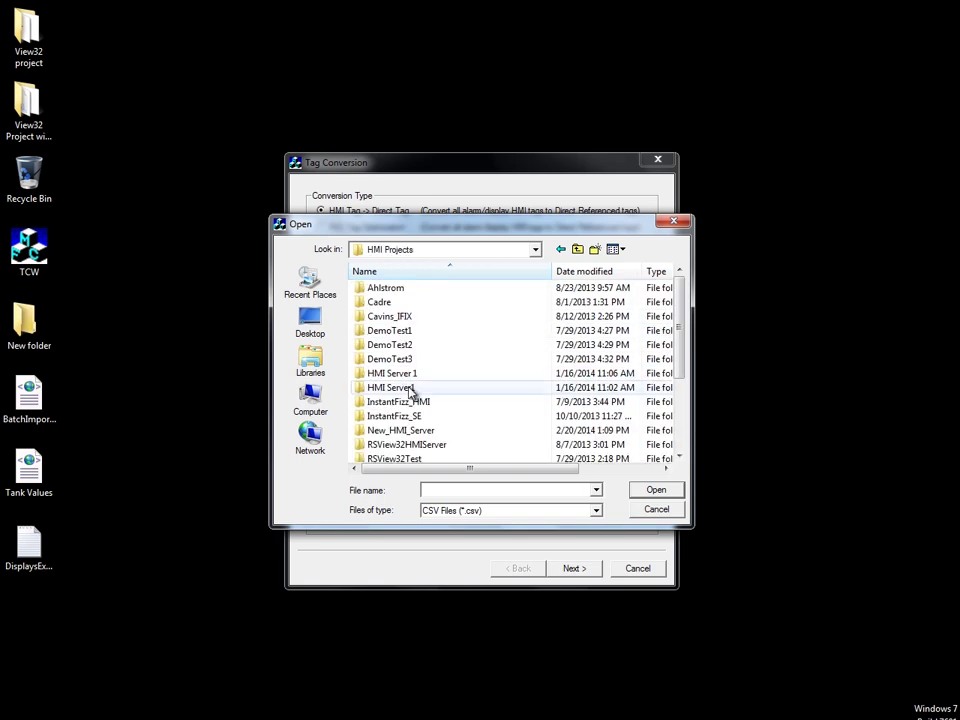
pyautogui.scroll(-3, 406, 384)
pyautogui.doubleClick(398, 316)
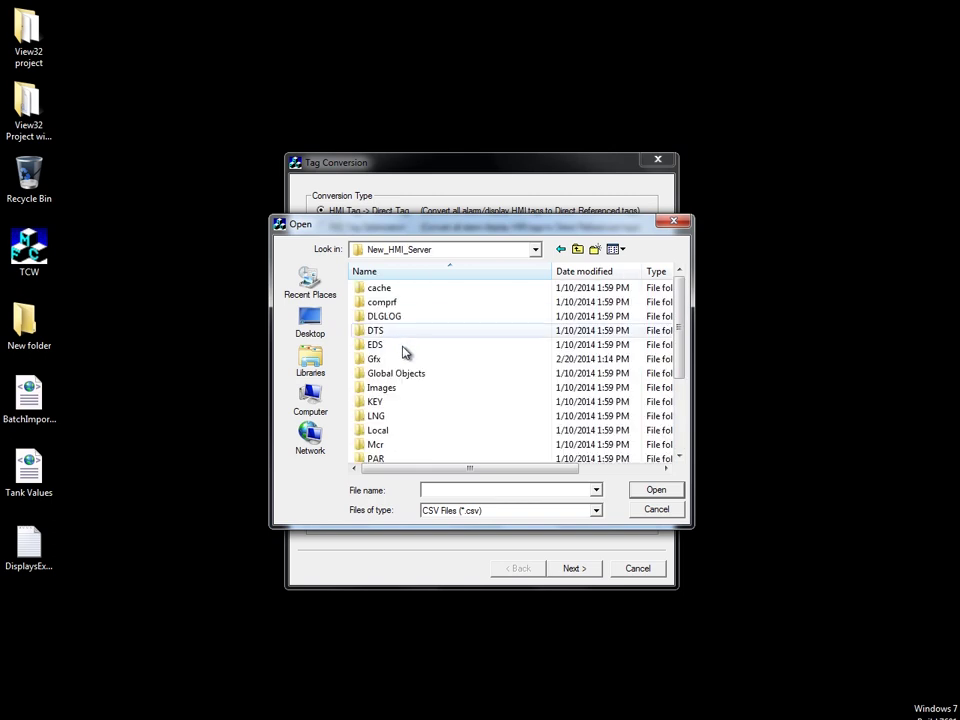
pyautogui.scroll(-3, 431, 392)
pyautogui.click(447, 446)
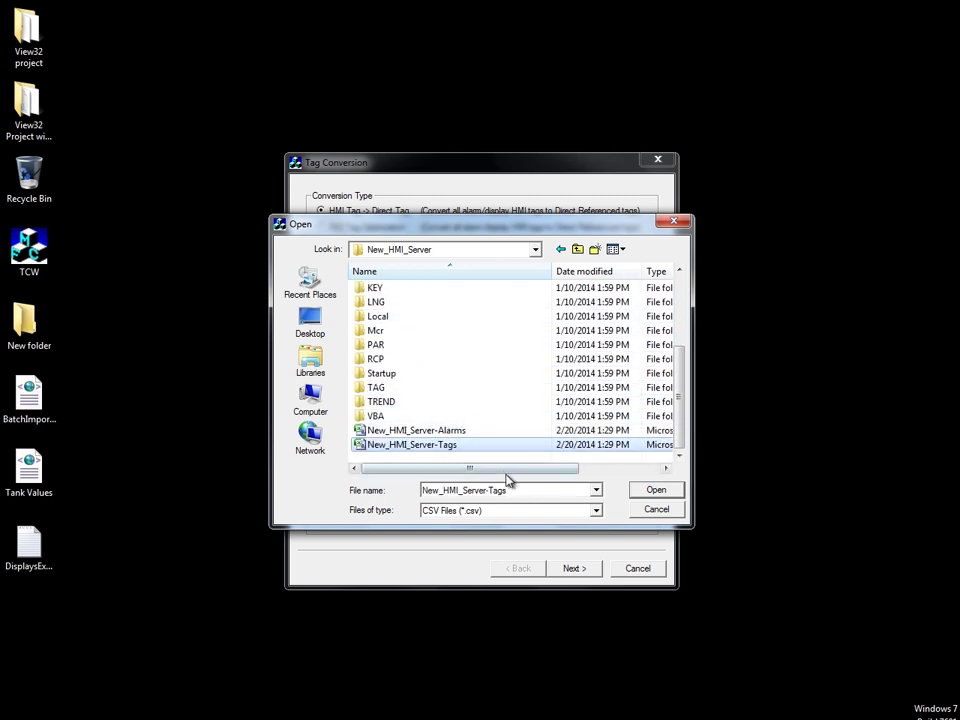
pyautogui.click(653, 490)
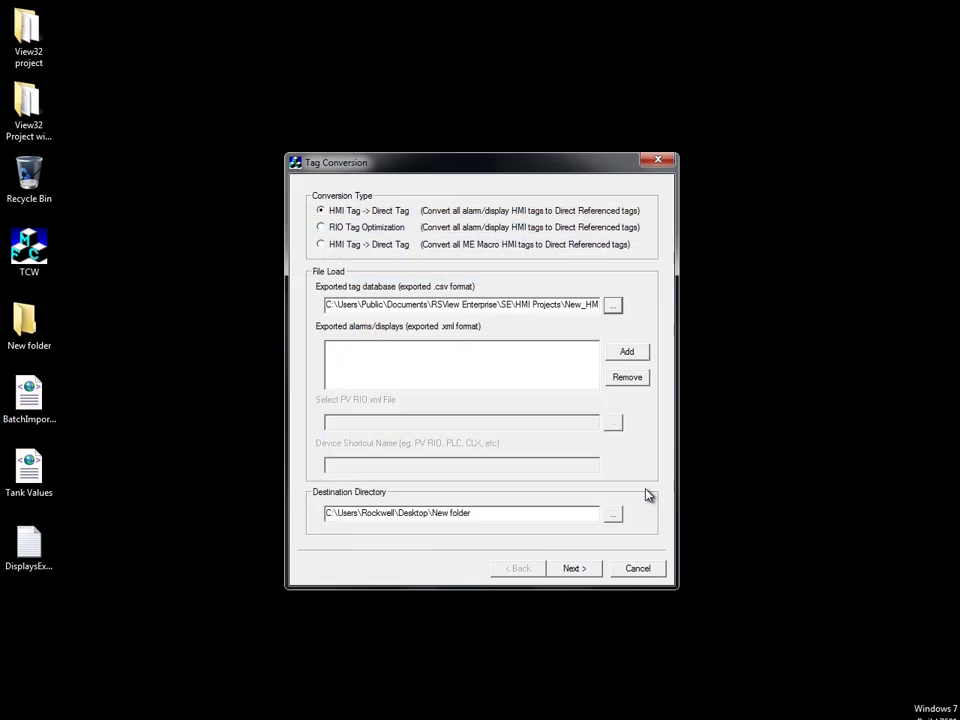
# - Add Tank Values.xml from the Desktop to the conversion list
pyautogui.click(627, 353)
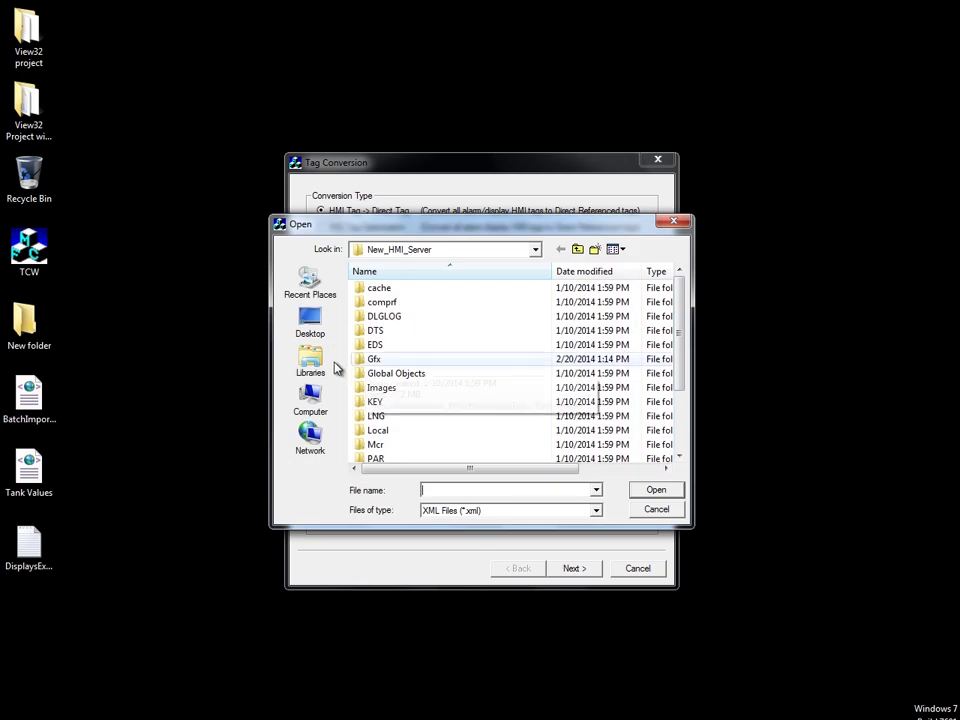
pyautogui.click(308, 330)
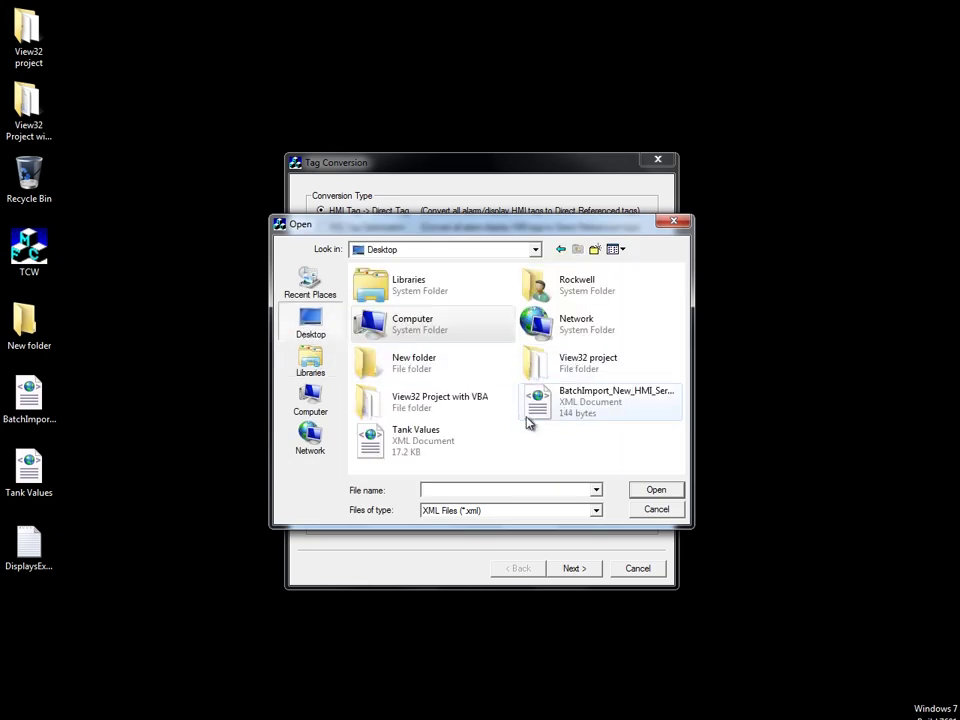
pyautogui.click(450, 445)
pyautogui.click(643, 490)
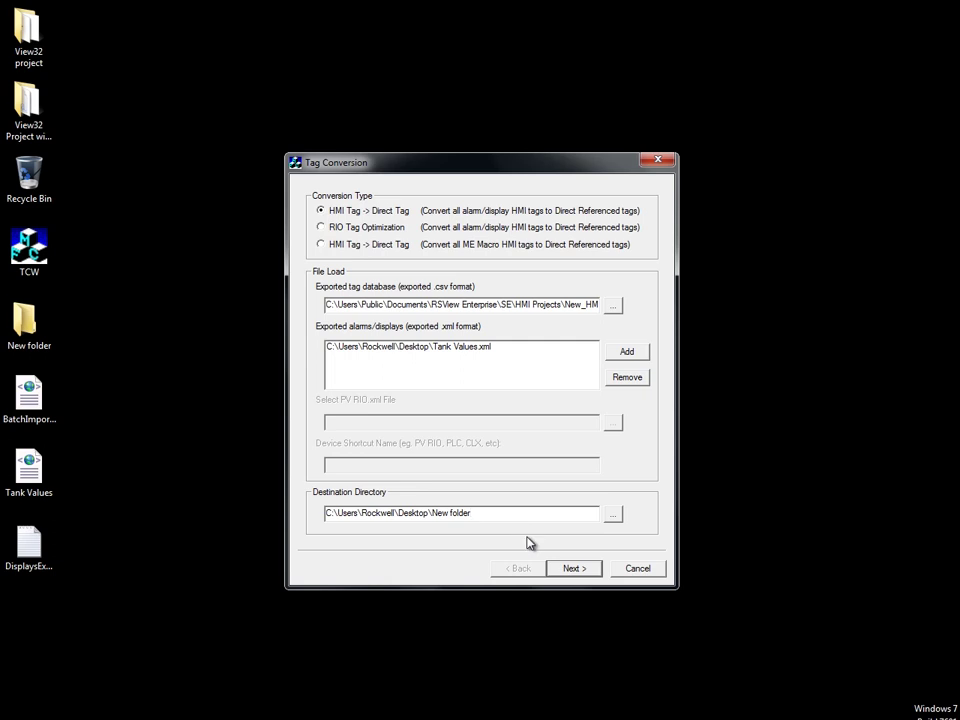
# - Convert it into the desktop New folder, replacing 15 HMI tags, and open the log
pyautogui.click(480, 512)
pyautogui.click(582, 574)
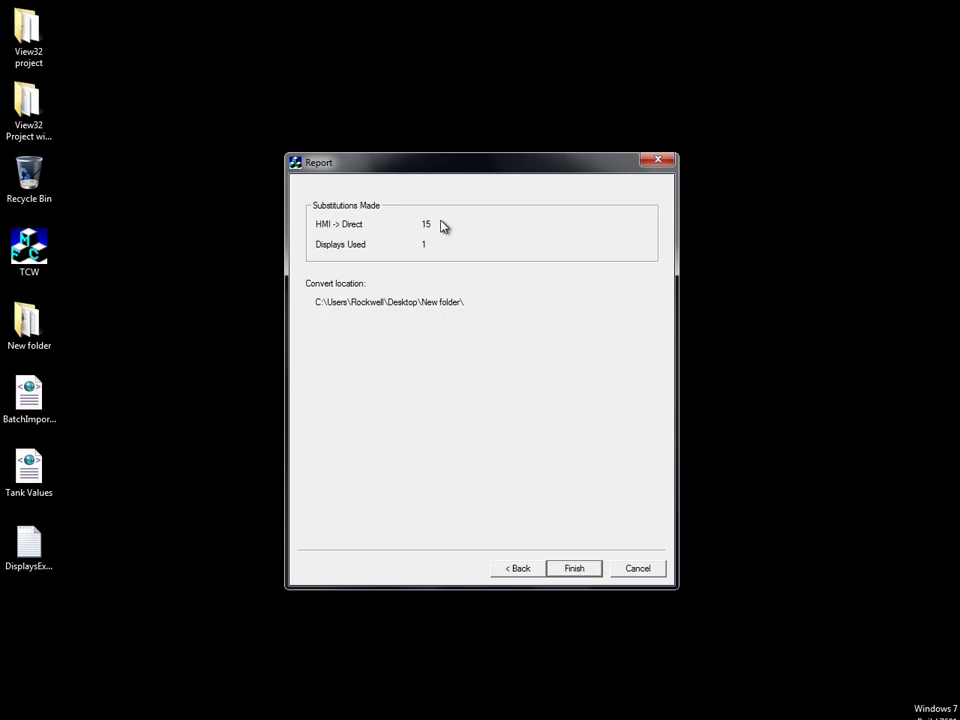
pyautogui.click(578, 568)
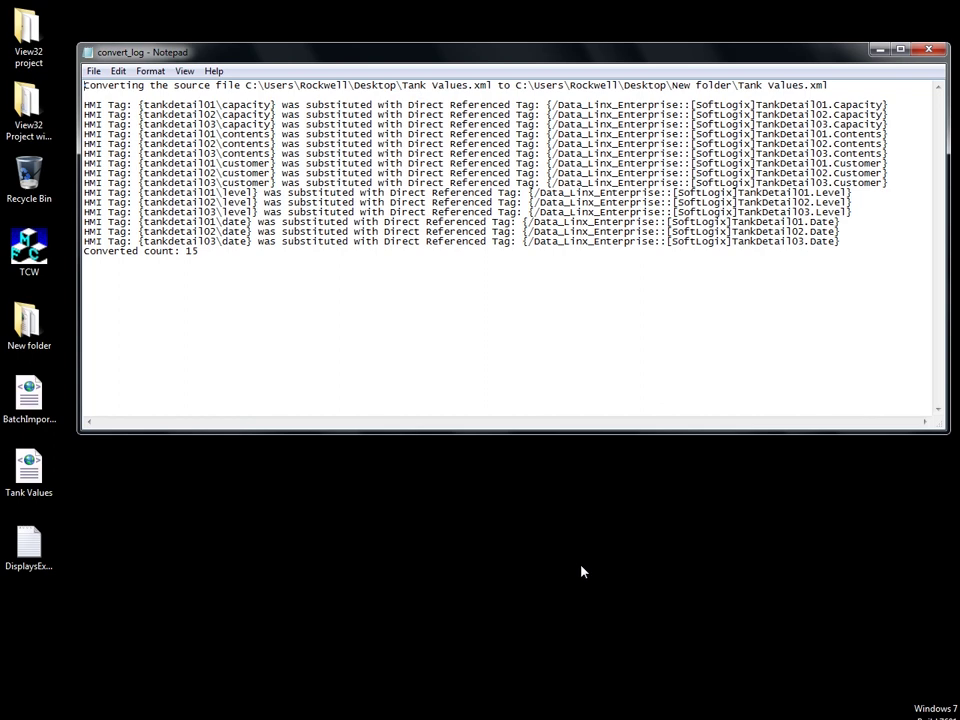
# - Close the convert_log Notepad window listing the 15 substituted tags
pyautogui.click(928, 52)
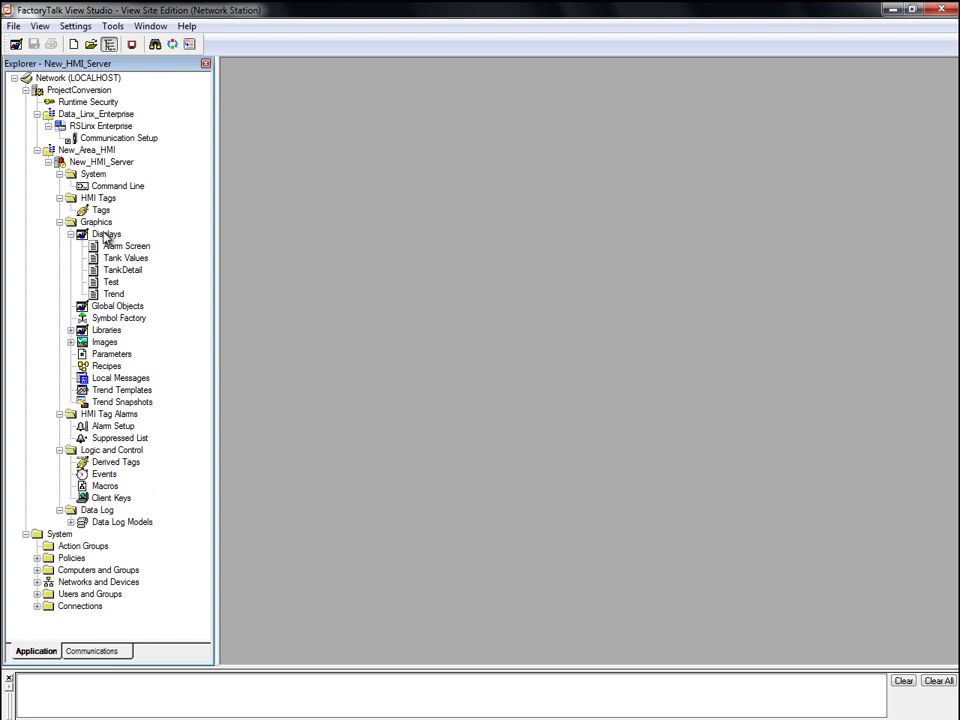
# - Start a graphics import with no backup, using a single display import file
pyautogui.rightClick(106, 236)
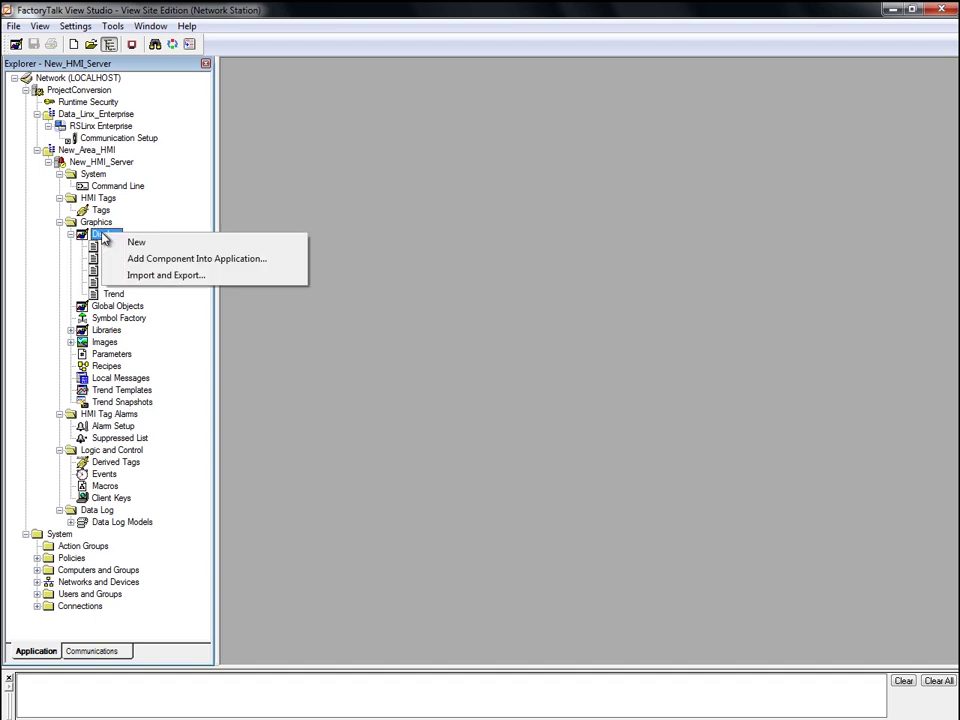
pyautogui.click(200, 275)
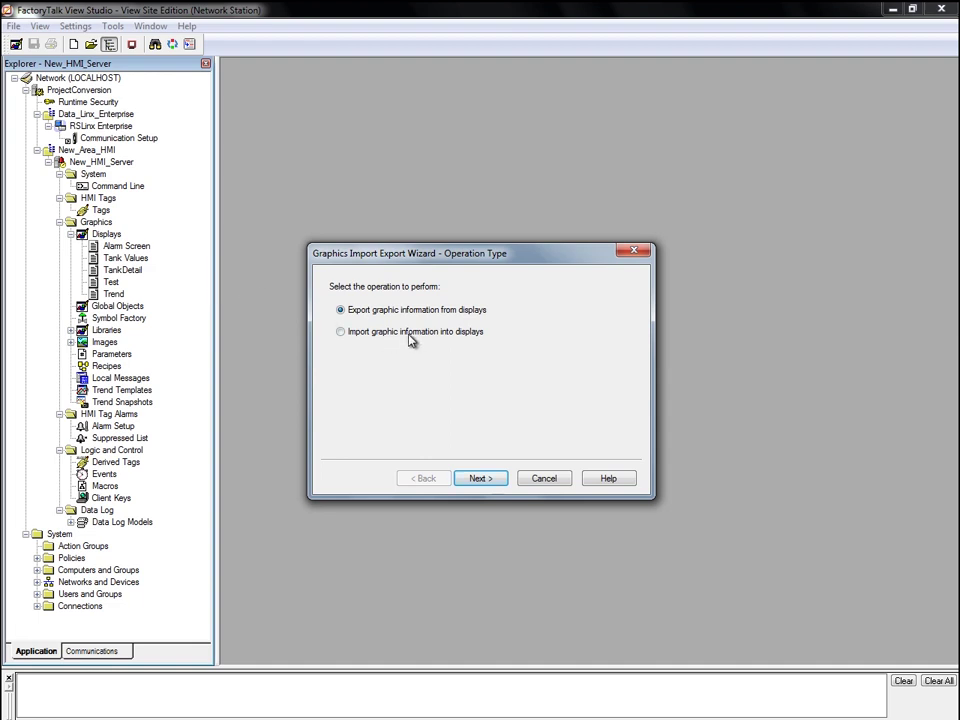
pyautogui.click(409, 336)
pyautogui.click(497, 482)
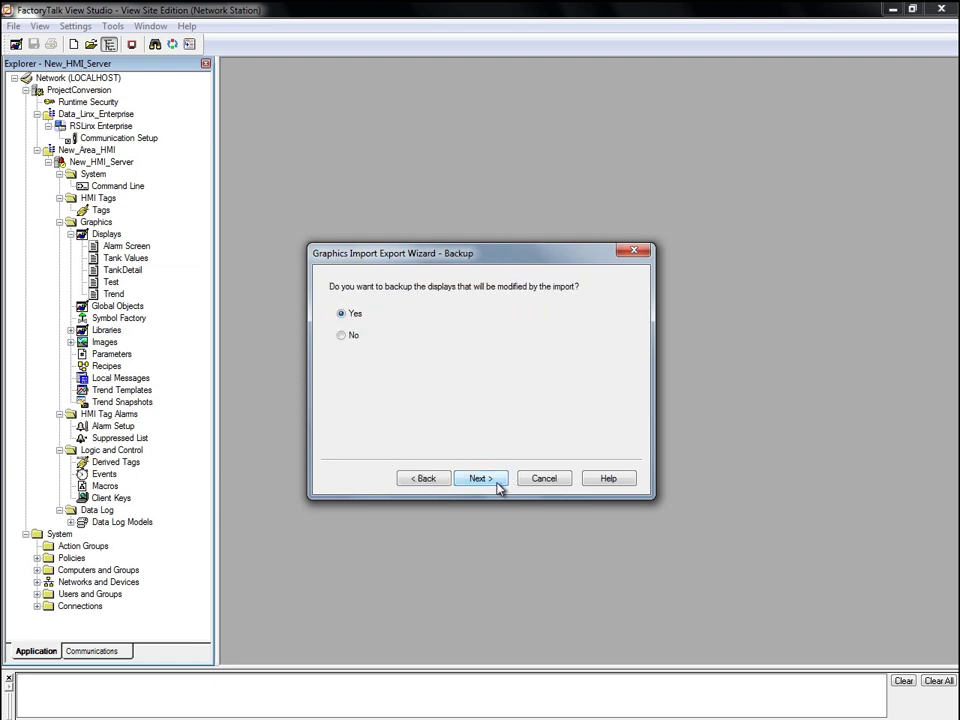
pyautogui.click(346, 336)
pyautogui.click(489, 478)
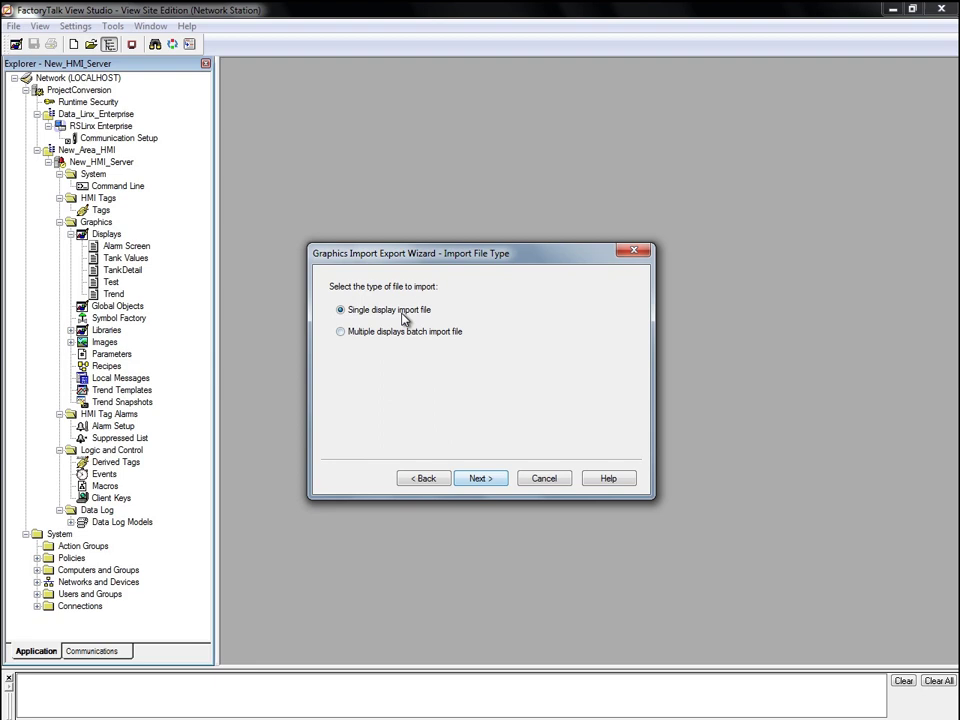
pyautogui.click(488, 481)
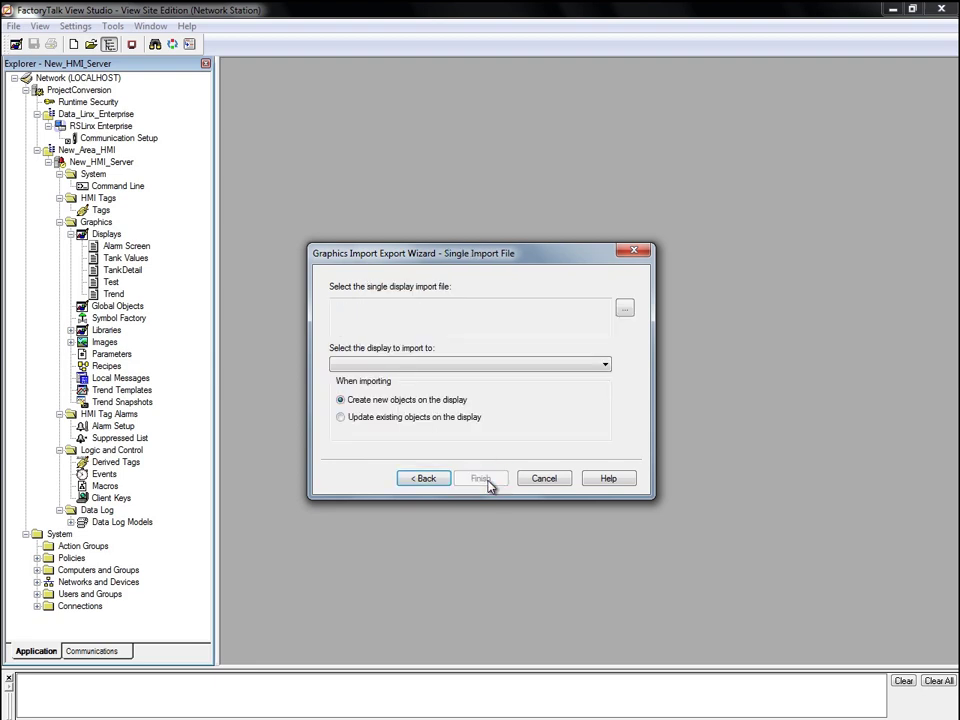
# - Import the New folder's Tank Values.xml into Tank Values, updating existing objects
pyautogui.click(624, 309)
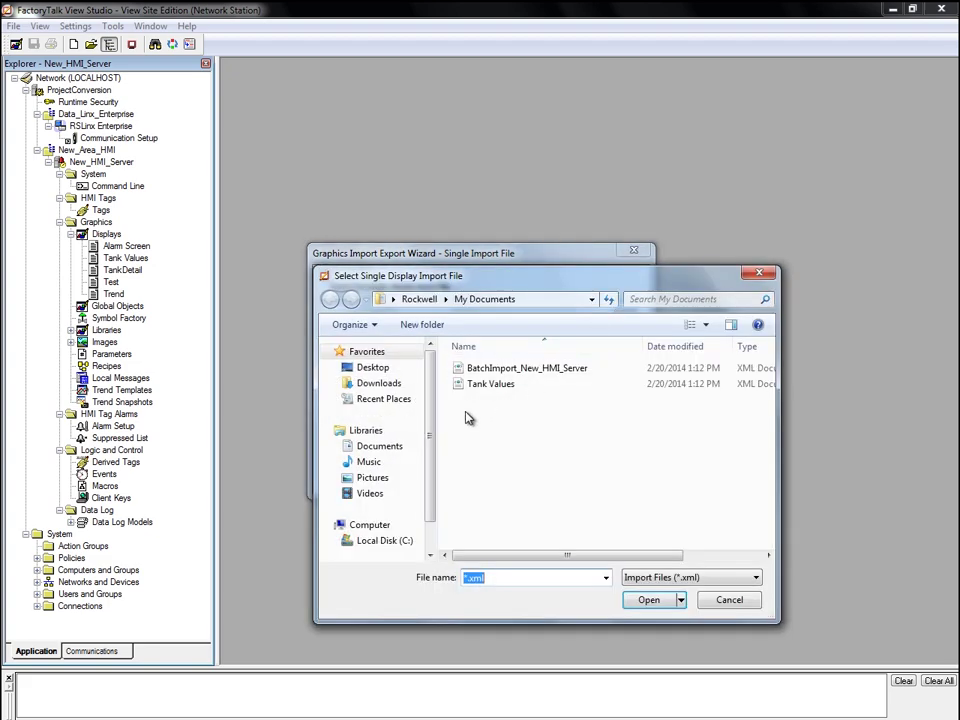
pyautogui.click(366, 370)
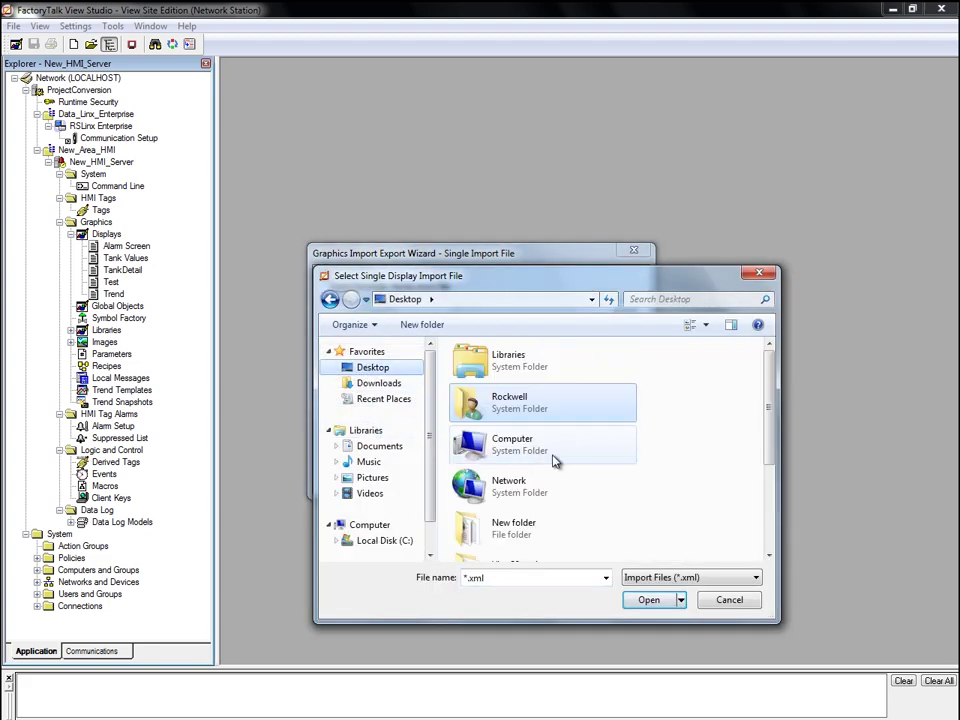
pyautogui.doubleClick(515, 537)
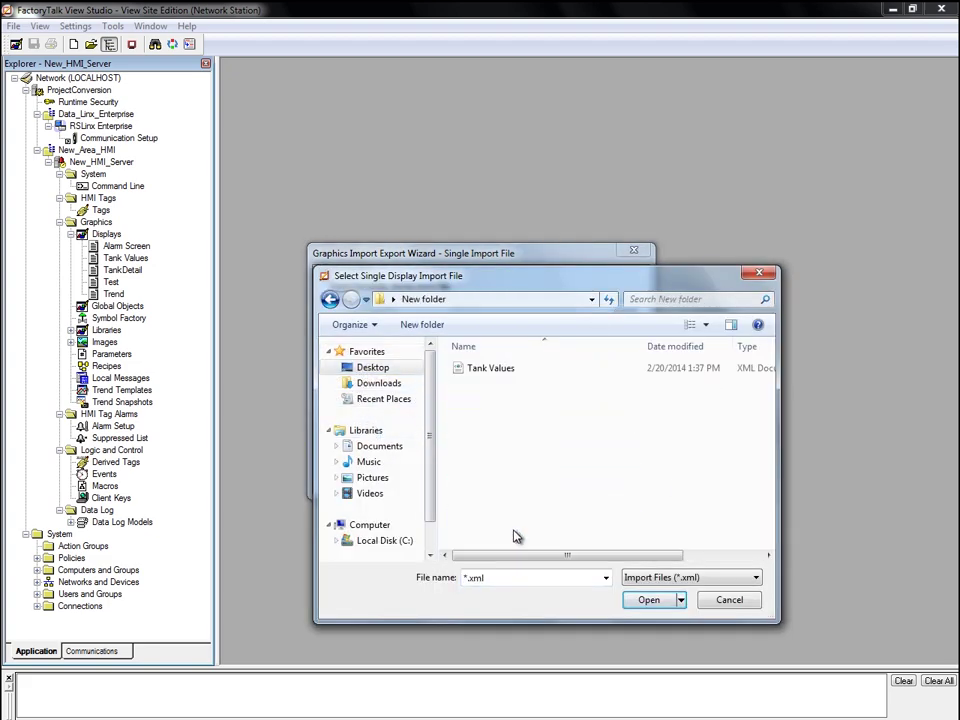
pyautogui.click(480, 368)
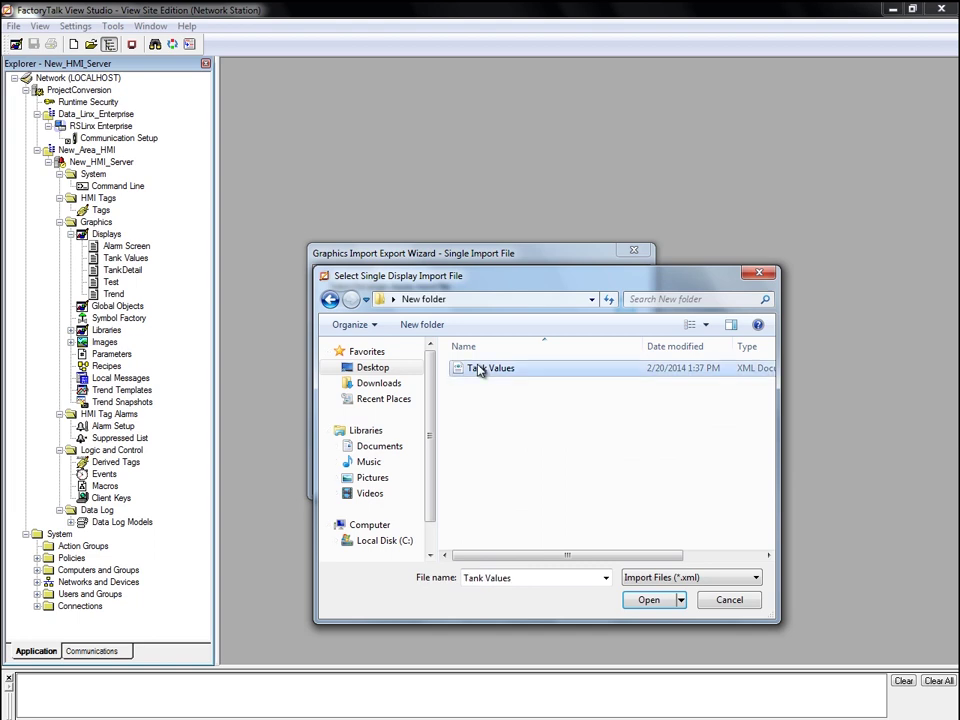
pyautogui.click(645, 601)
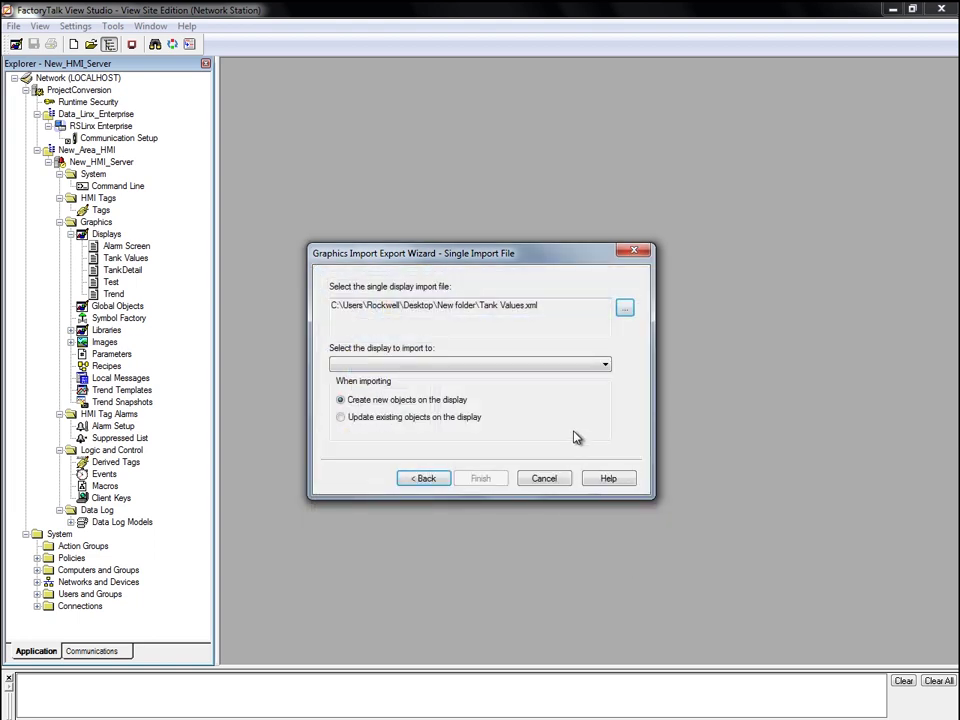
pyautogui.click(553, 368)
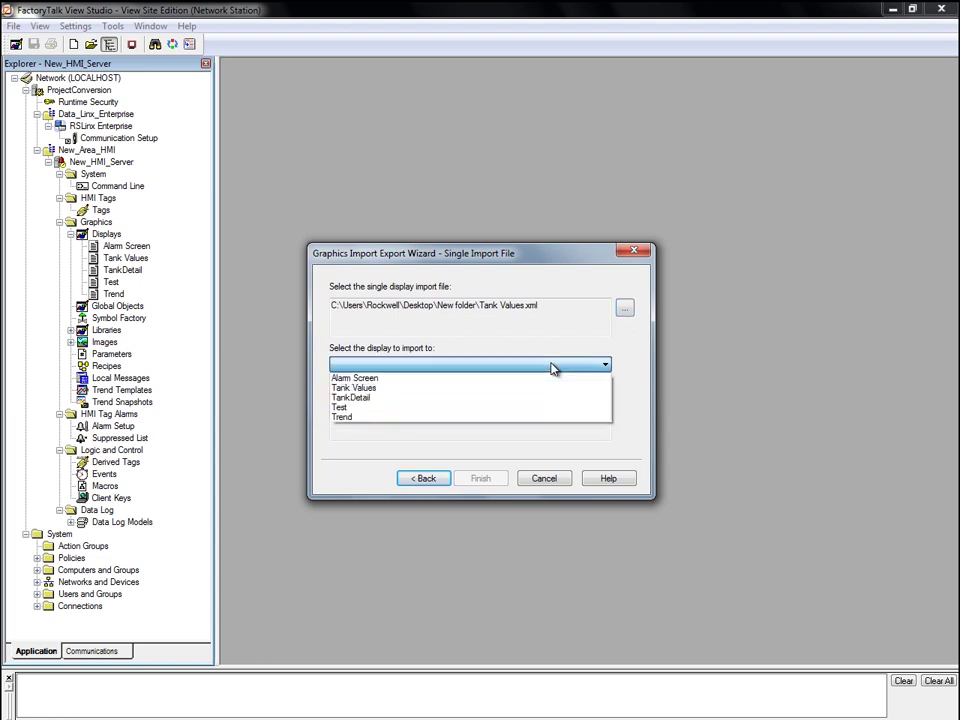
pyautogui.click(533, 392)
pyautogui.click(443, 418)
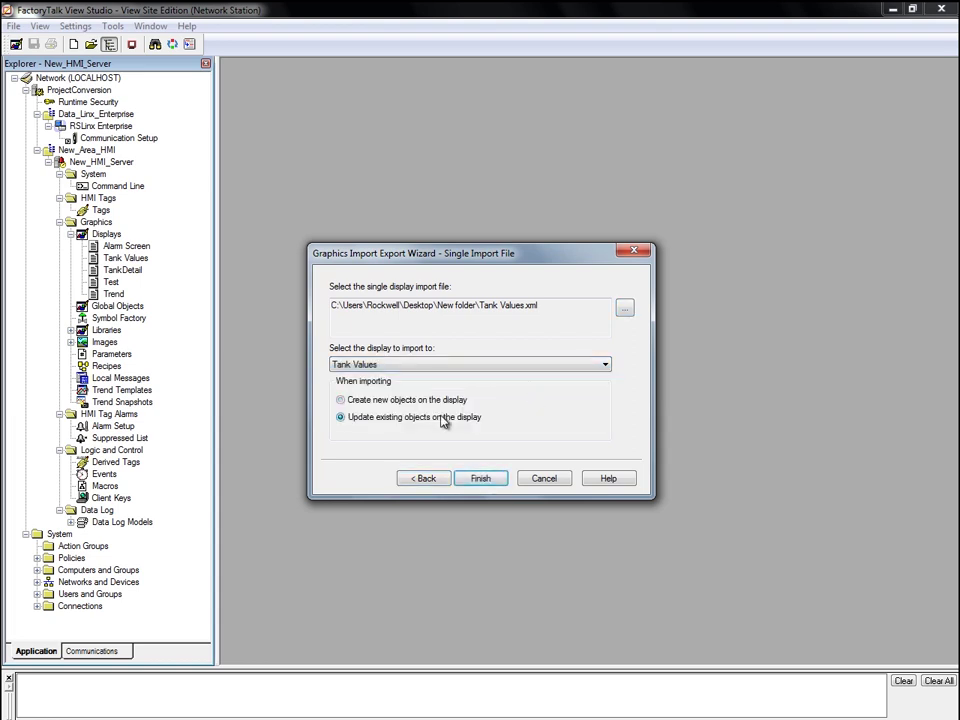
pyautogui.click(484, 479)
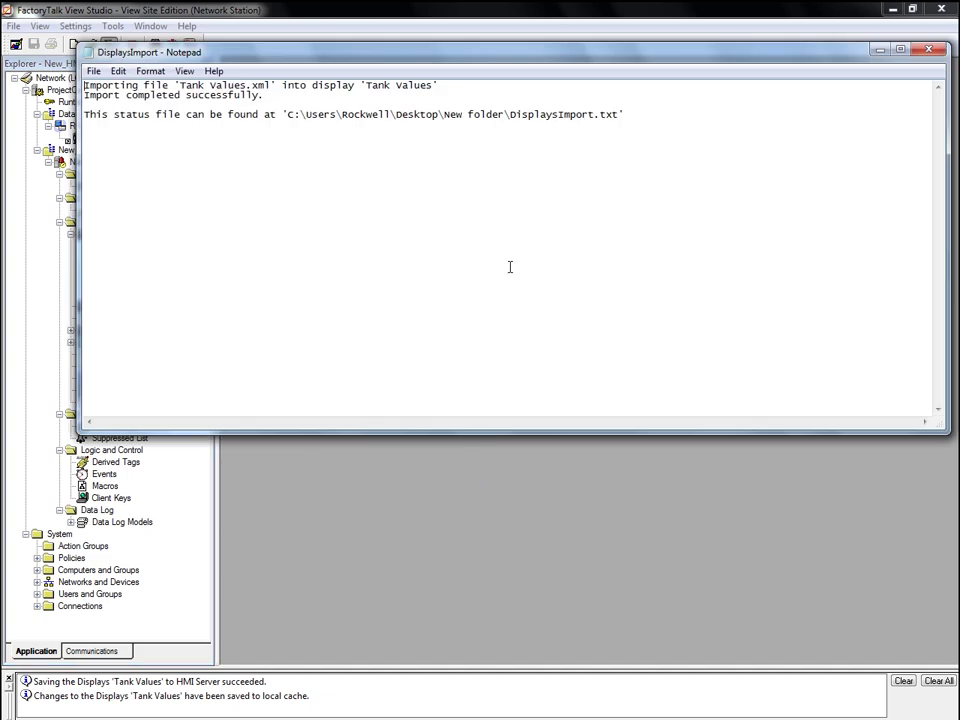
# - Close the DisplaysImport status log and select Tank Values in the Displays list
pyautogui.click(927, 51)
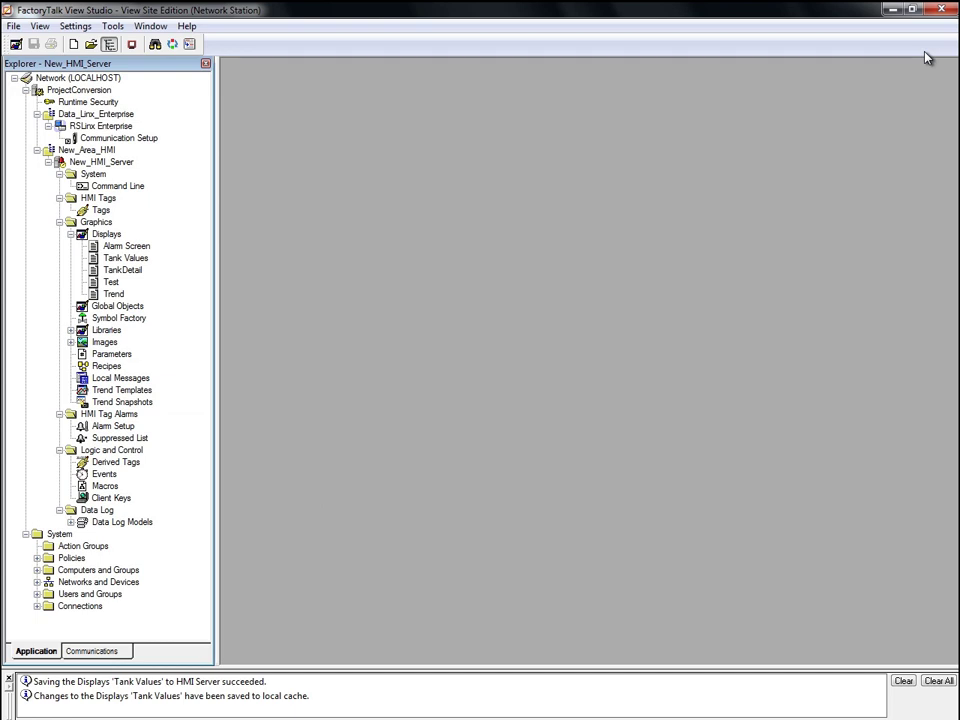
pyautogui.click(135, 259)
# - Check that Tank 1 and Tank 2 Capacity now reference SoftLogix TankDetail tags directly
pyautogui.doubleClick(136, 260)
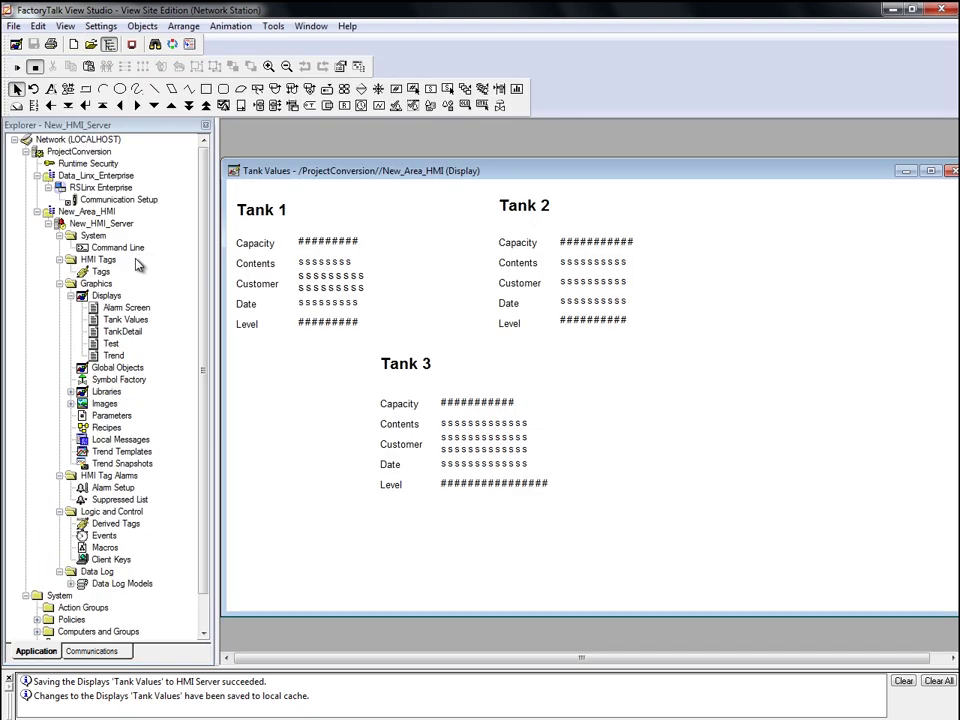
pyautogui.click(329, 248)
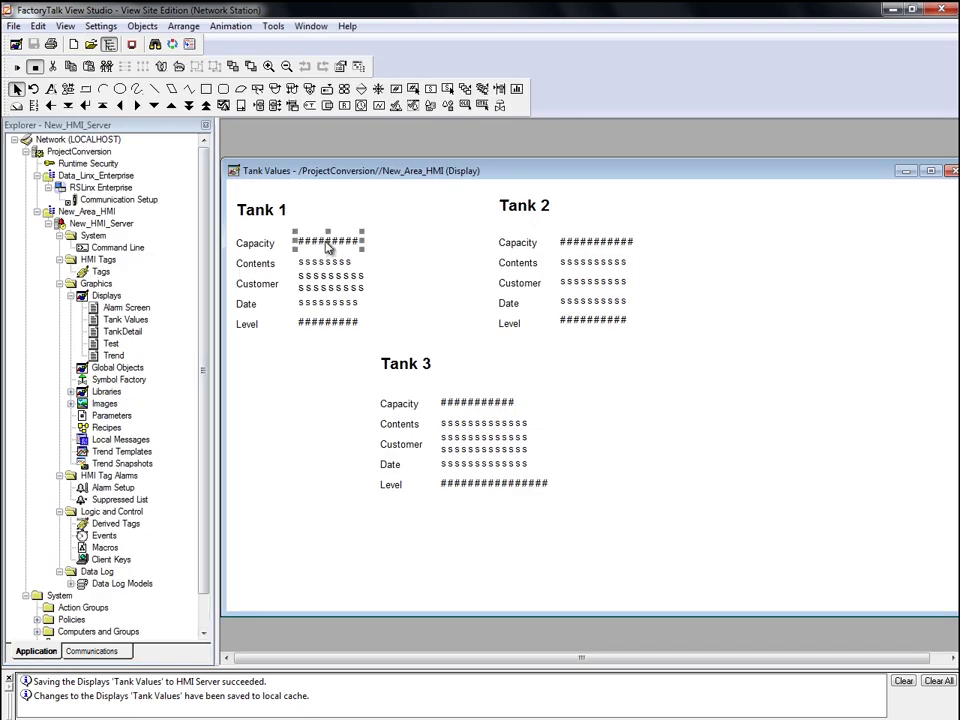
pyautogui.doubleClick(329, 248)
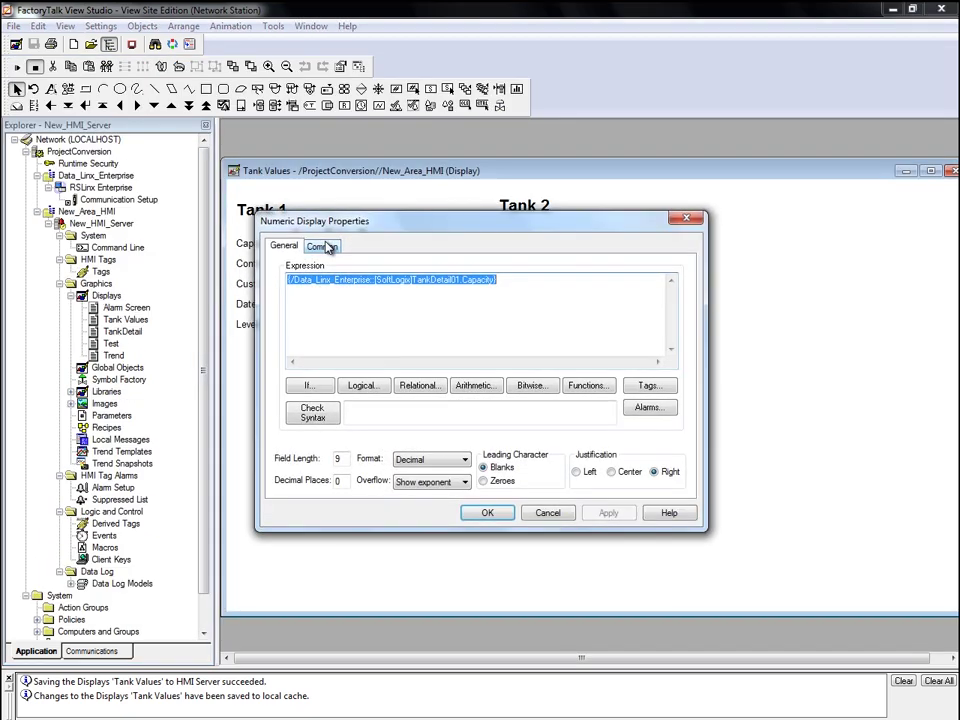
pyautogui.click(360, 314)
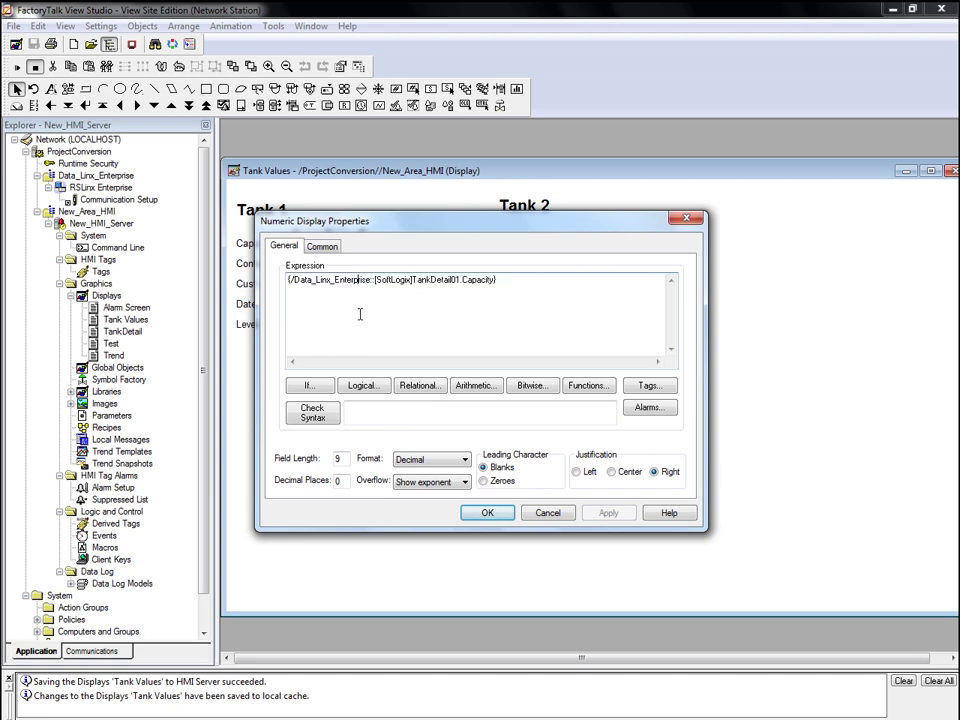
pyautogui.click(533, 280)
pyautogui.click(489, 512)
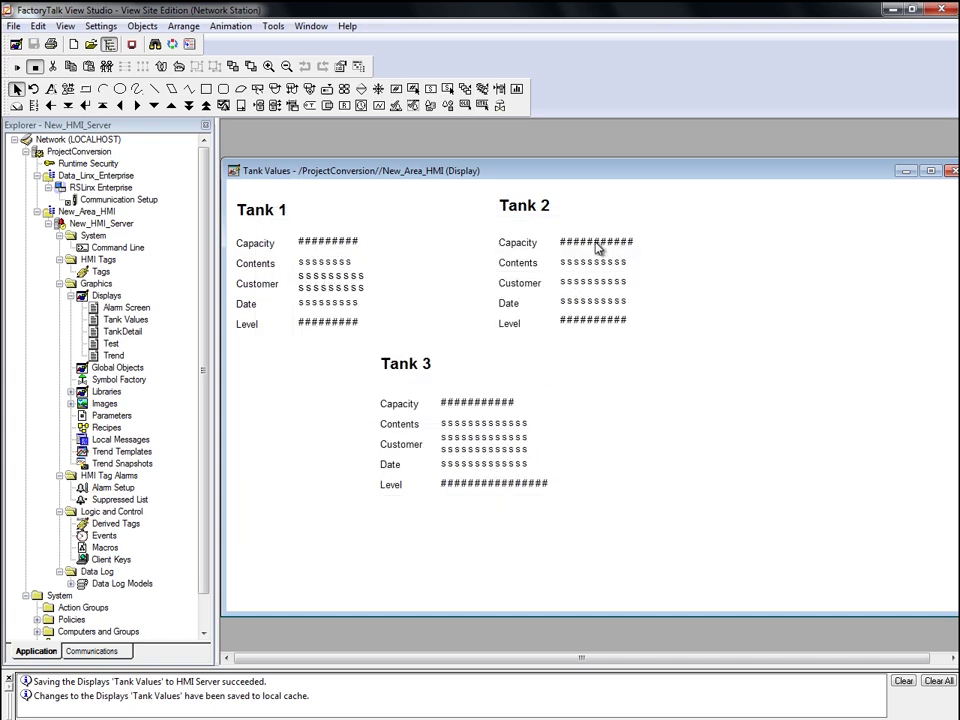
pyautogui.doubleClick(598, 248)
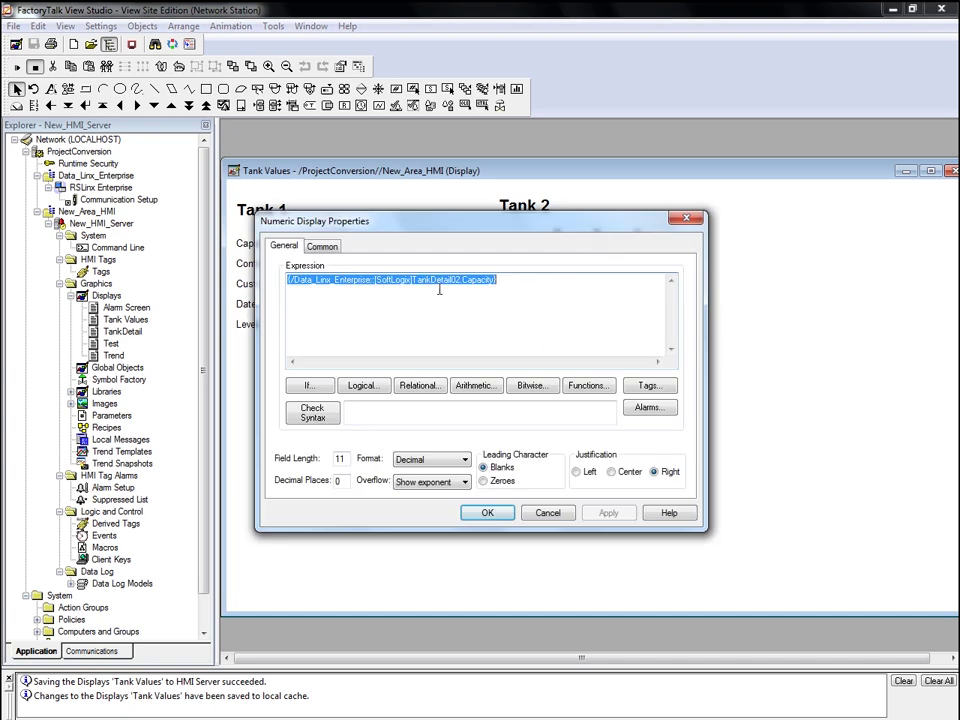
pyautogui.click(487, 513)
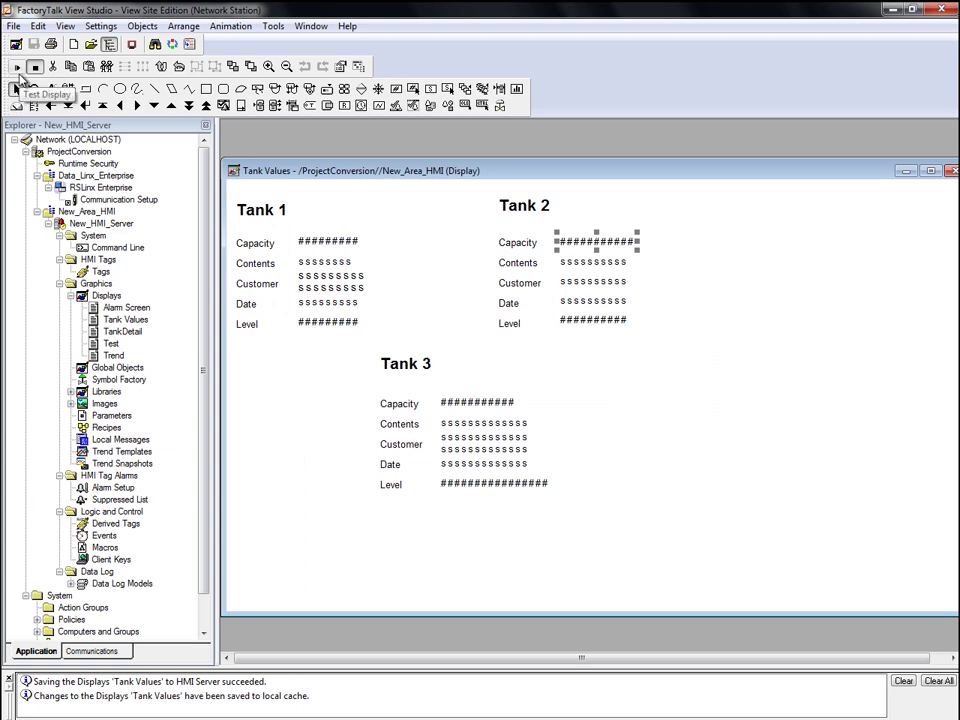
# - Run Tank Values in test mode, showing live data such as Tank 1 Capacity 2900
pyautogui.click(17, 67)
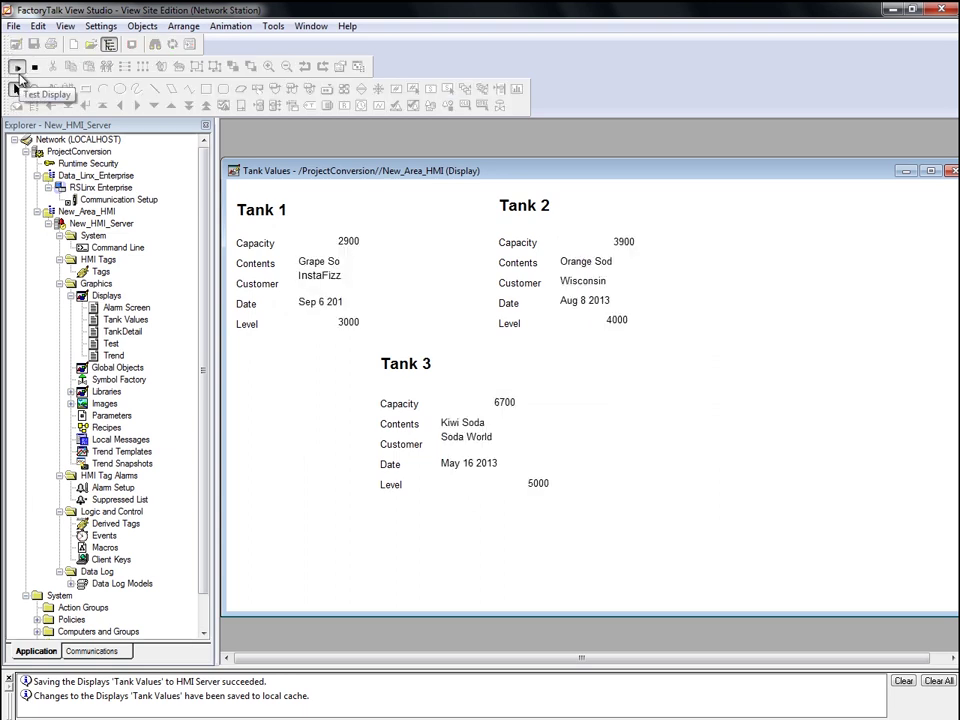